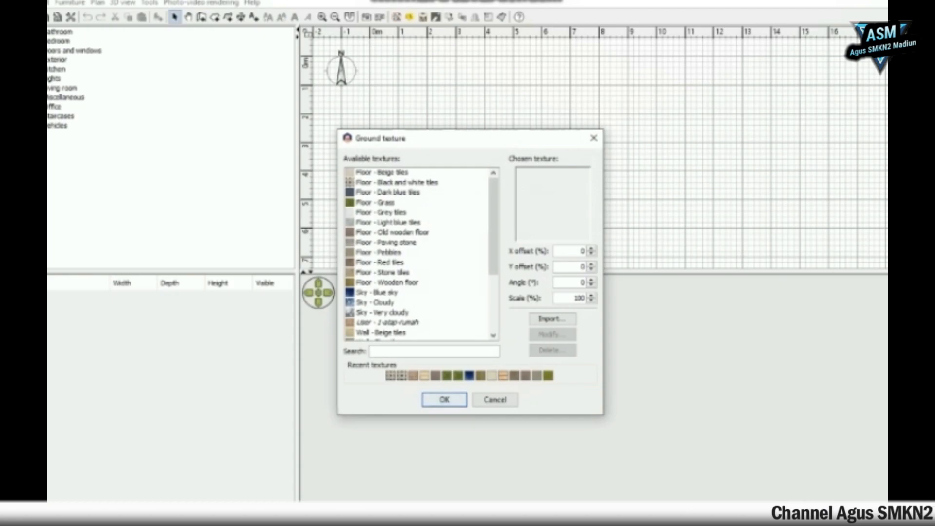
- Set the 3D view's ground texture to the user-imported 1-atap-rumah roof tile and apply the 3D view settings
{"action": "scroll", "coordinate": [419, 254], "scroll_direction": "down", "scroll_amount": 3}
{"action": "scroll", "coordinate": [366, 249], "scroll_direction": "up", "scroll_amount": 3}
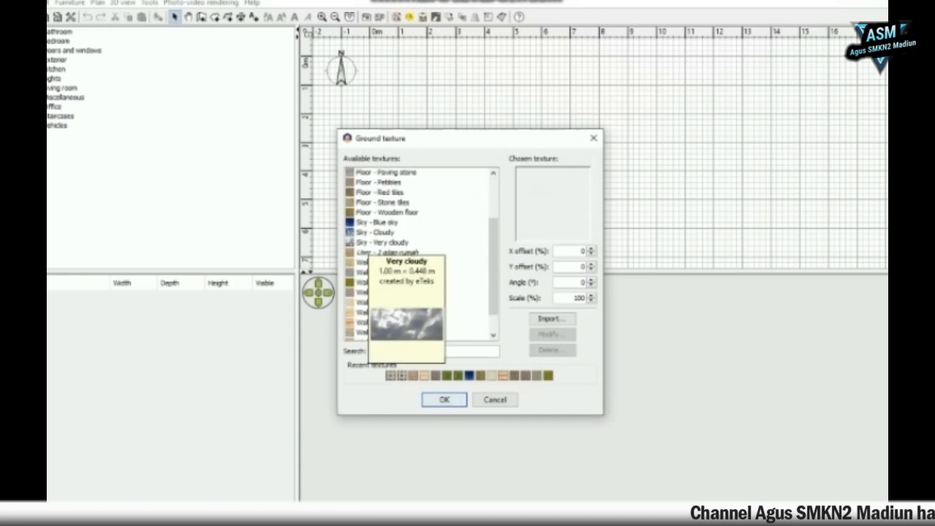
{"action": "scroll", "coordinate": [365, 250], "scroll_direction": "down", "scroll_amount": 1}
{"action": "scroll", "coordinate": [365, 250], "scroll_direction": "down", "scroll_amount": 2}
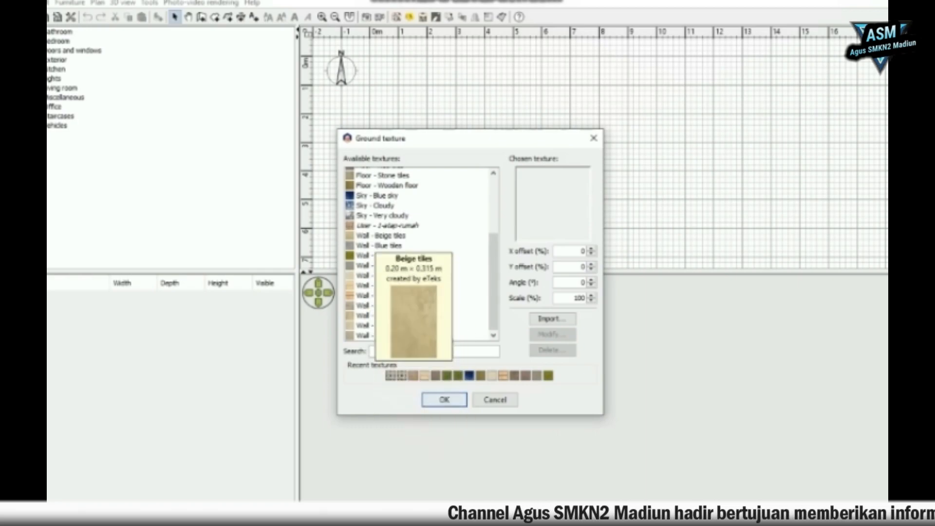
{"action": "scroll", "coordinate": [370, 239], "scroll_direction": "up", "scroll_amount": 3}
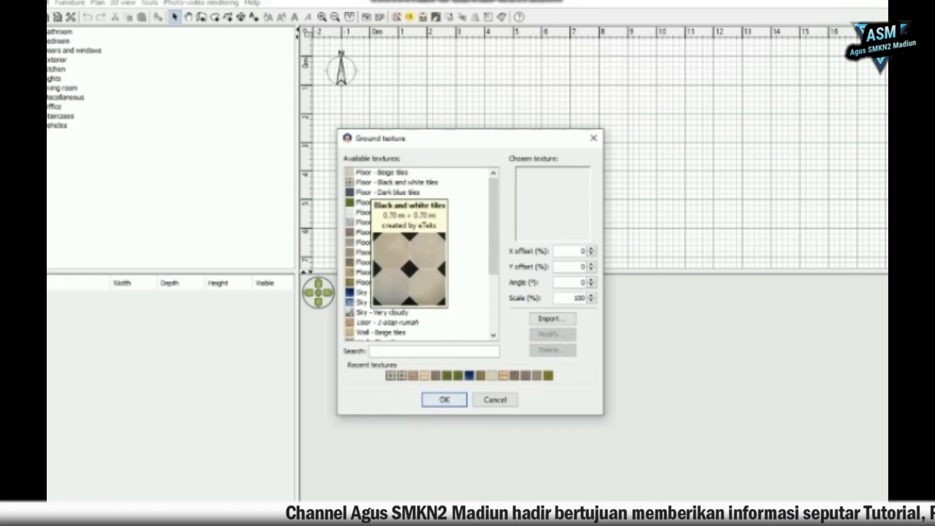
{"action": "scroll", "coordinate": [384, 277], "scroll_direction": "down", "scroll_amount": 2}
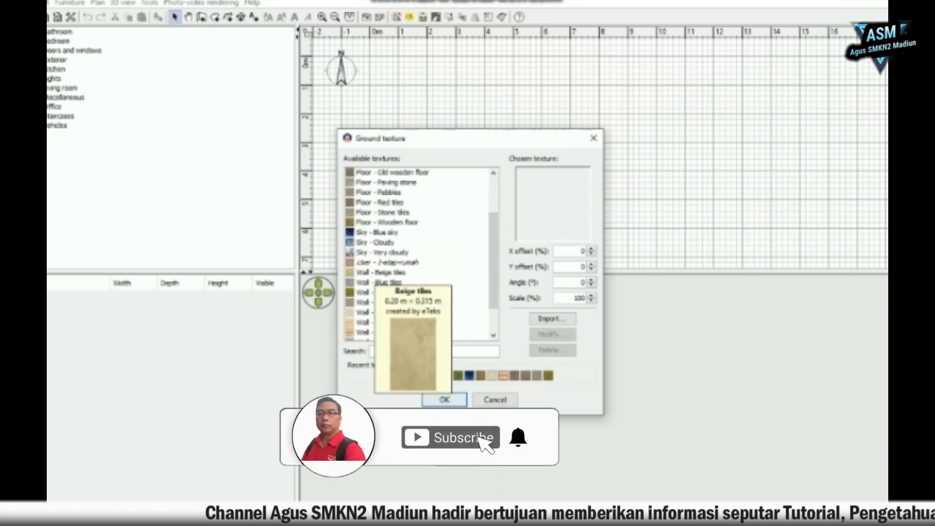
{"action": "scroll", "coordinate": [385, 277], "scroll_direction": "down", "scroll_amount": 2}
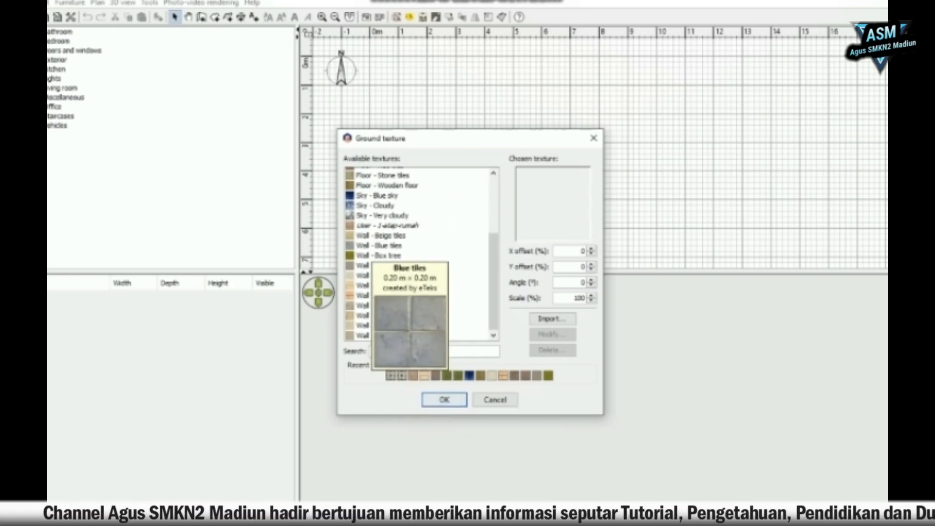
{"action": "left_click", "coordinate": [375, 225]}
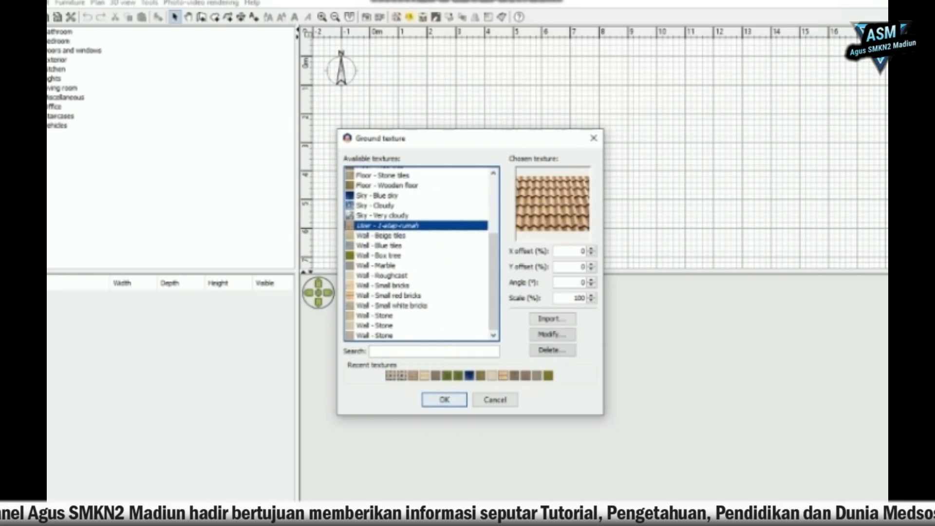
{"action": "left_click", "coordinate": [444, 400]}
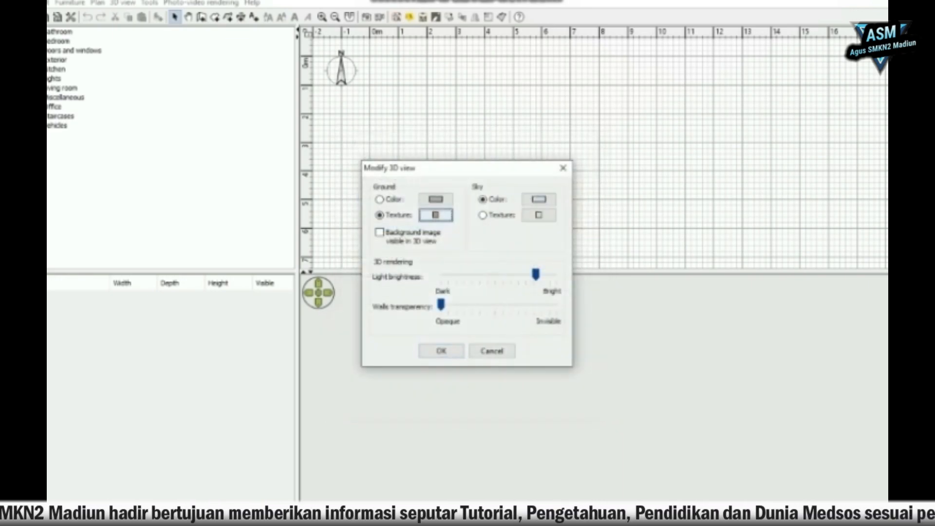
{"action": "key", "text": "Return"}
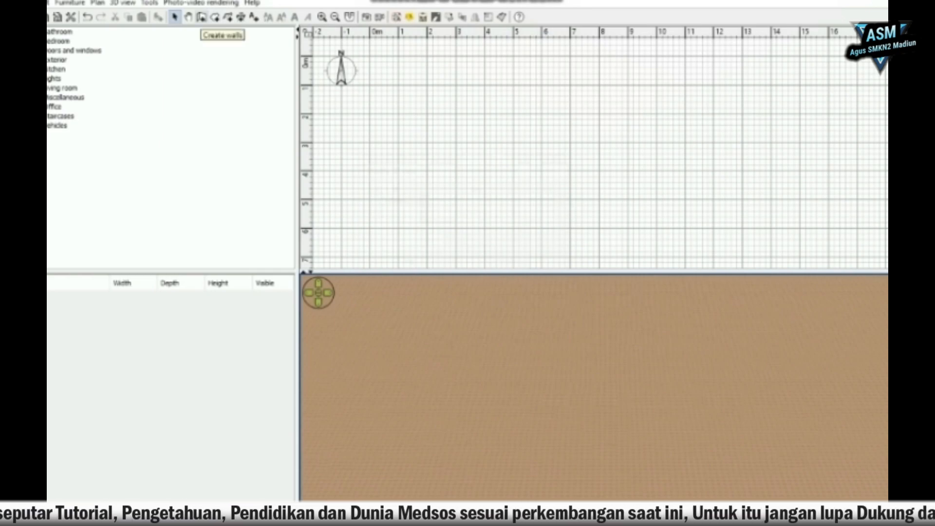
- Draw a closed square room in the plan from four connected walls, each 2 m long
{"action": "left_click", "coordinate": [201, 18]}
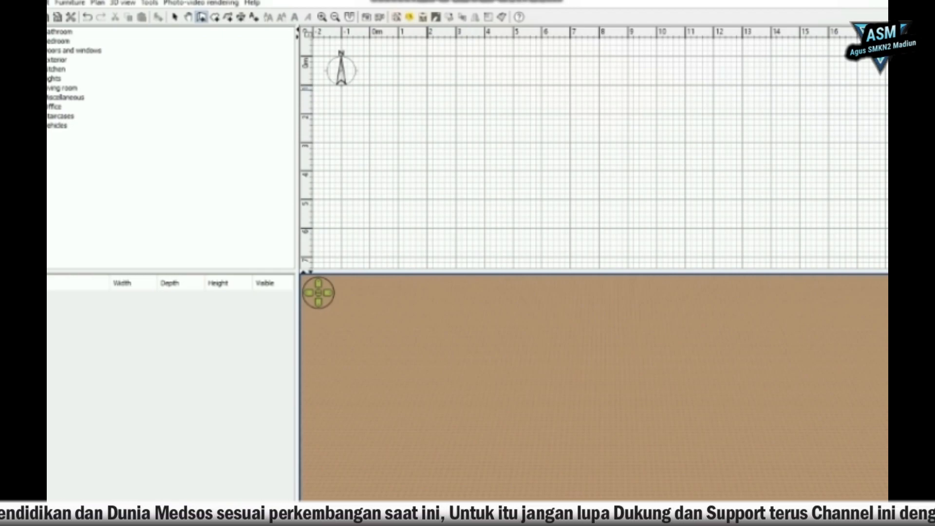
{"action": "left_click", "coordinate": [399, 86]}
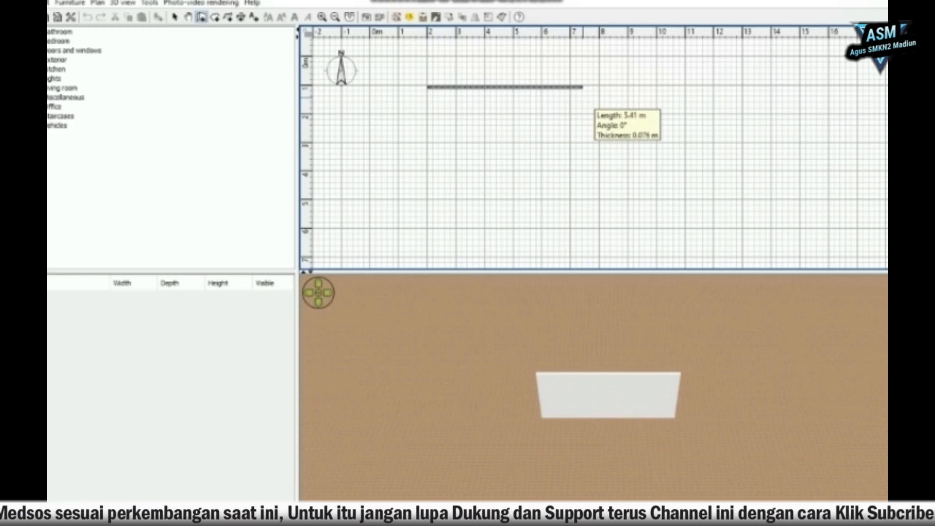
{"action": "key", "text": "Return"}
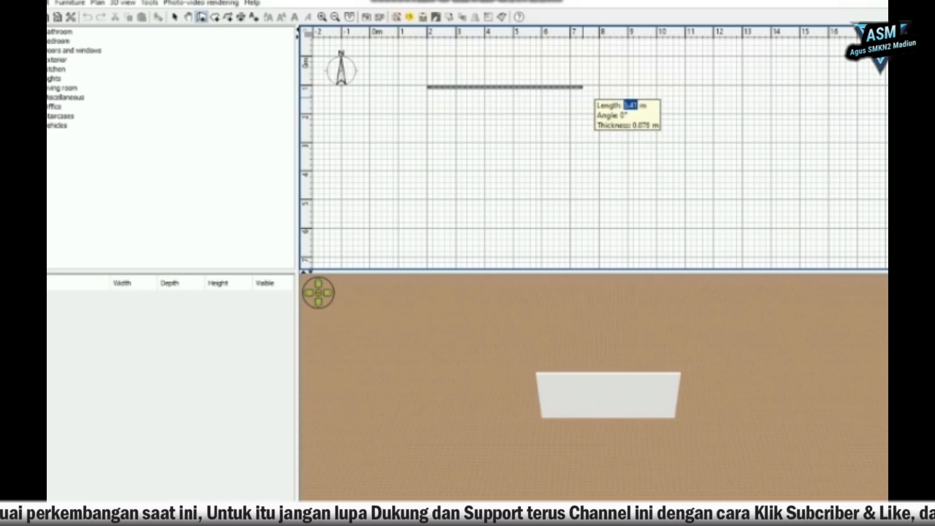
{"action": "type", "text": "2"}
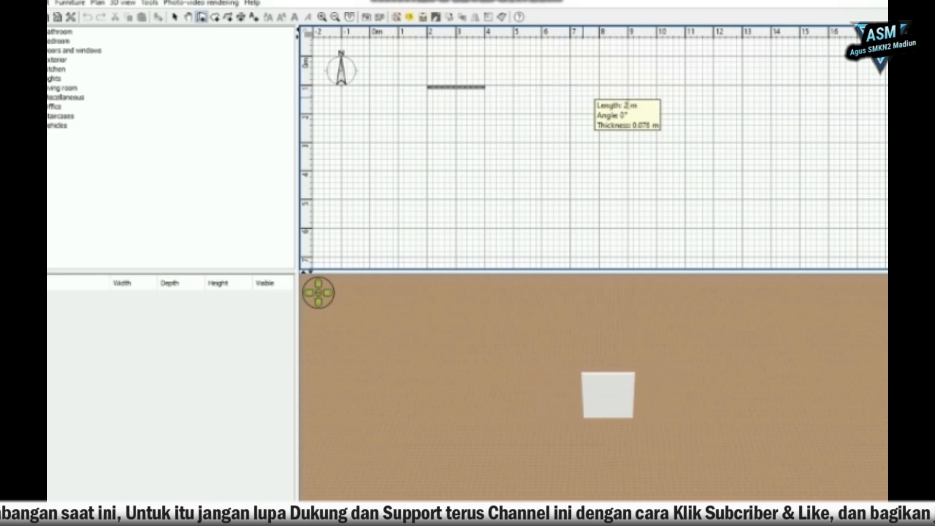
{"action": "key", "text": "Return"}
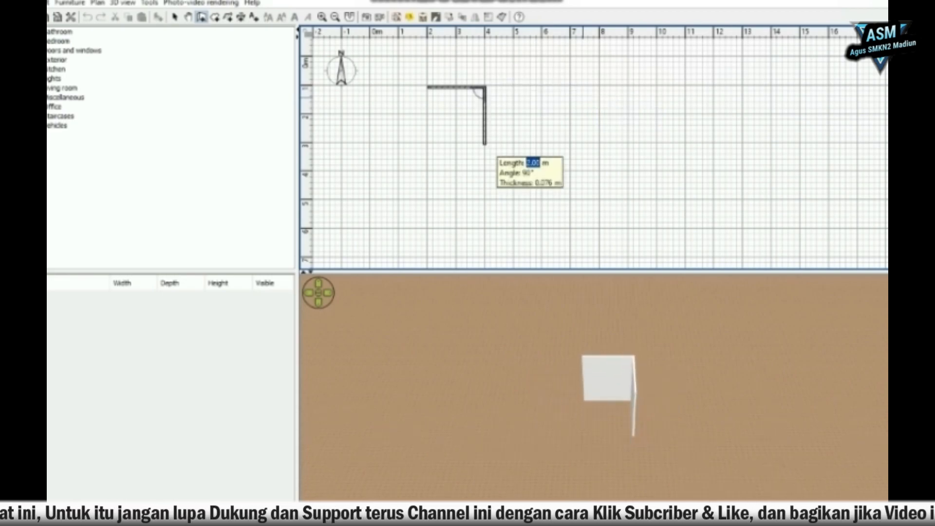
{"action": "key", "text": "Return"}
{"action": "key", "text": "Return"}
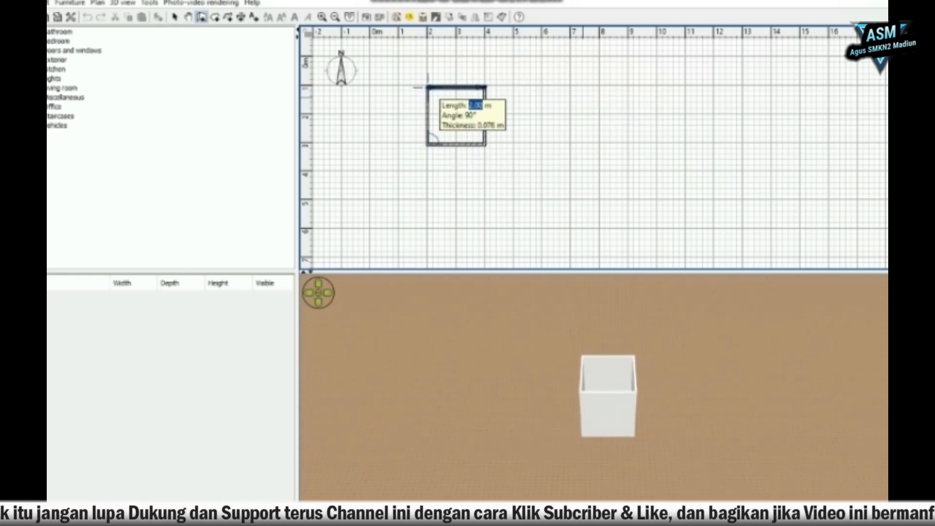
{"action": "key", "text": "Escape"}
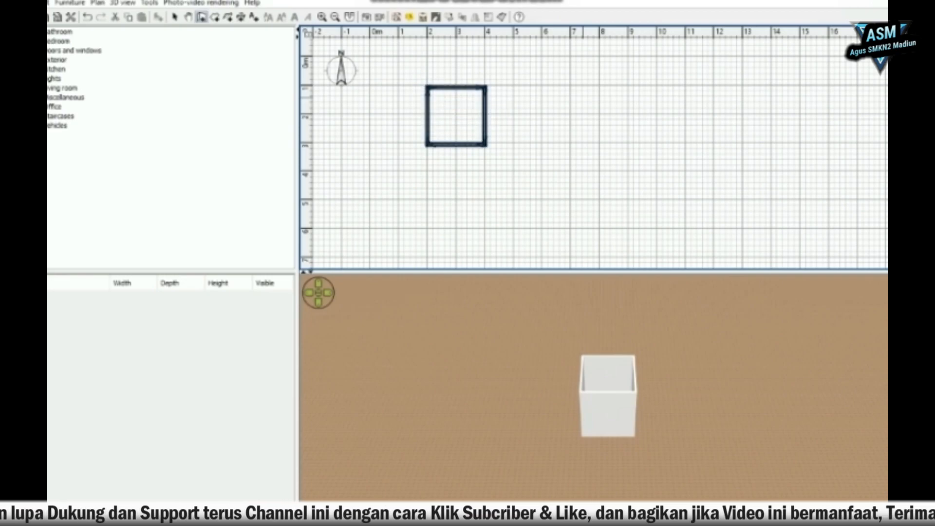
- Undo the creation of the square room's walls
{"action": "left_click_drag", "start_coordinate": [609, 385], "coordinate": [589, 383]}
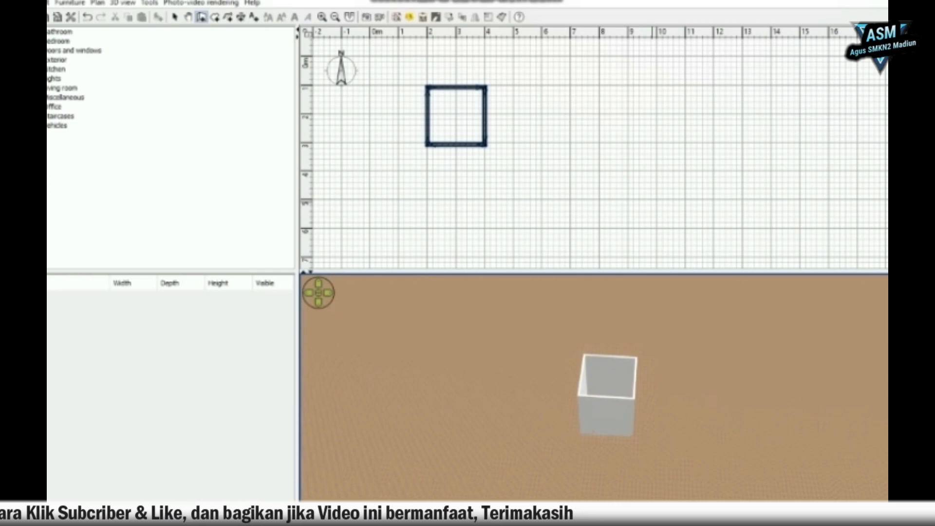
{"action": "key", "text": "ctrl+z"}
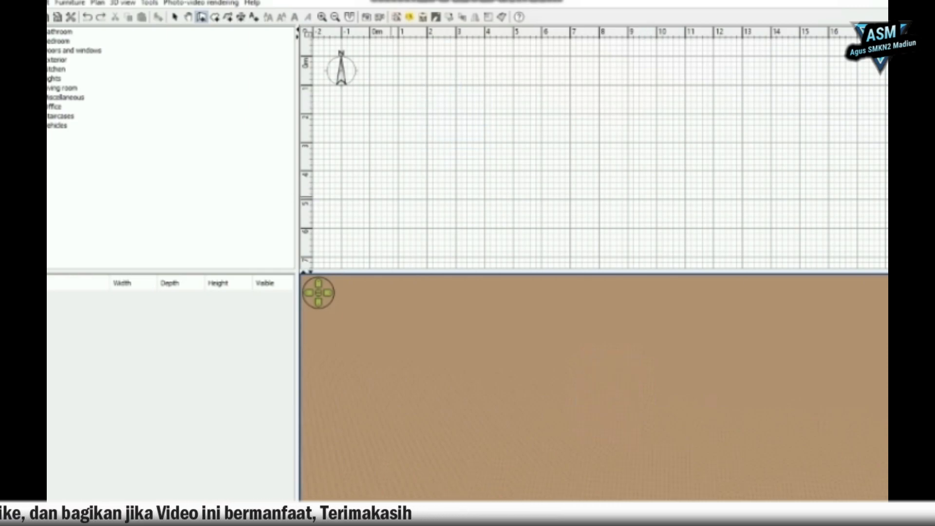
- Draw a closed rectangular outline of four walls in the plan, about 9.86 m wide and 5.11 m deep
{"action": "left_click", "coordinate": [398, 200]}
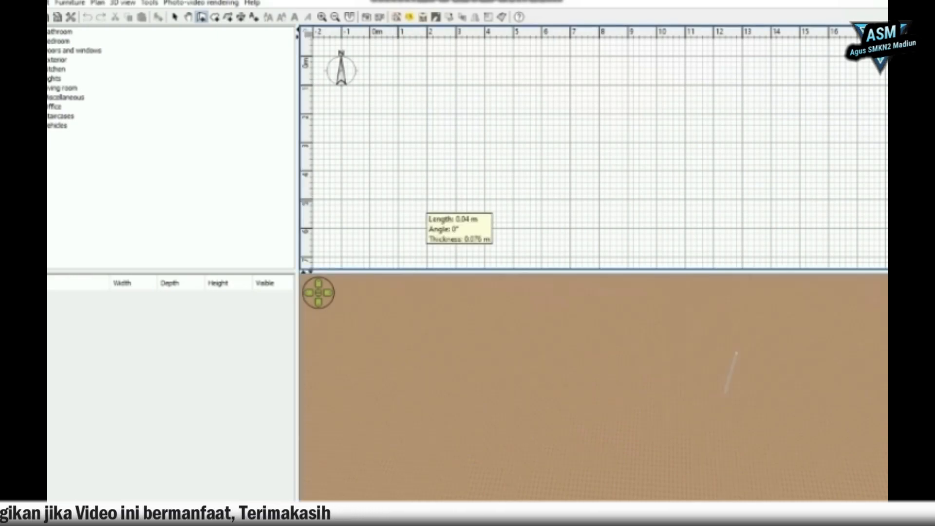
{"action": "left_click", "coordinate": [682, 200]}
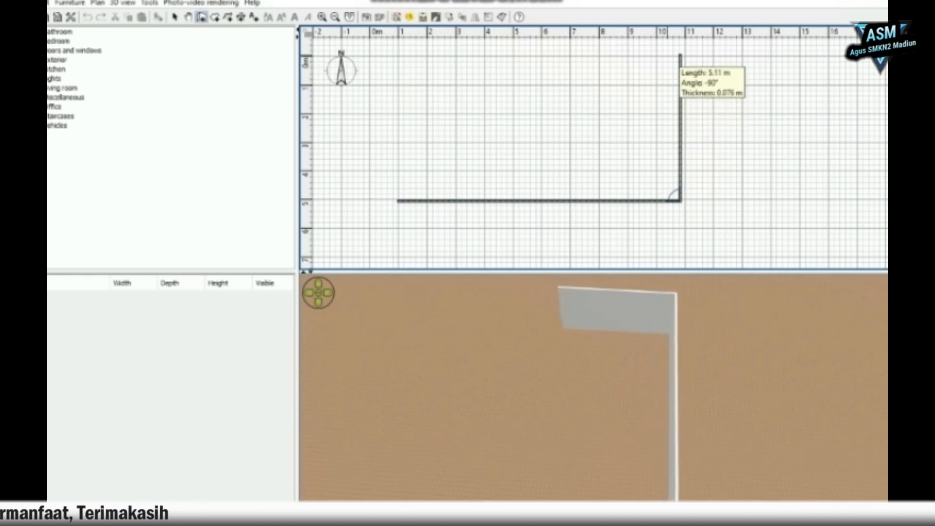
{"action": "left_click", "coordinate": [681, 54]}
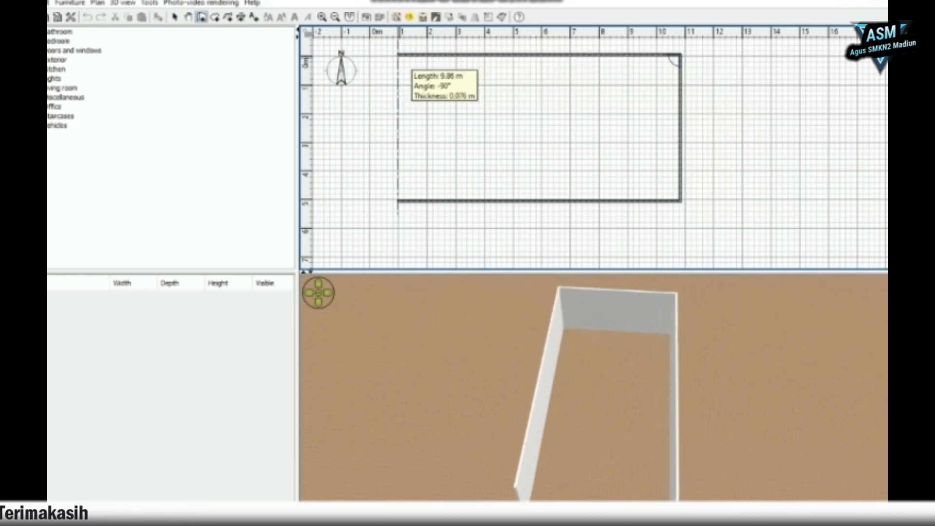
{"action": "double_click", "coordinate": [398, 54]}
{"action": "left_click", "coordinate": [398, 54]}
{"action": "double_click", "coordinate": [399, 200]}
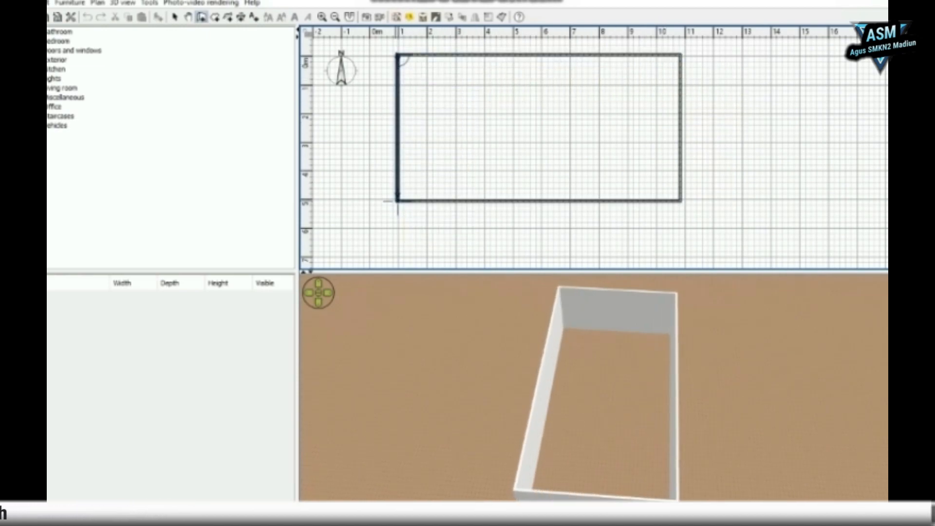
{"action": "left_click", "coordinate": [399, 201]}
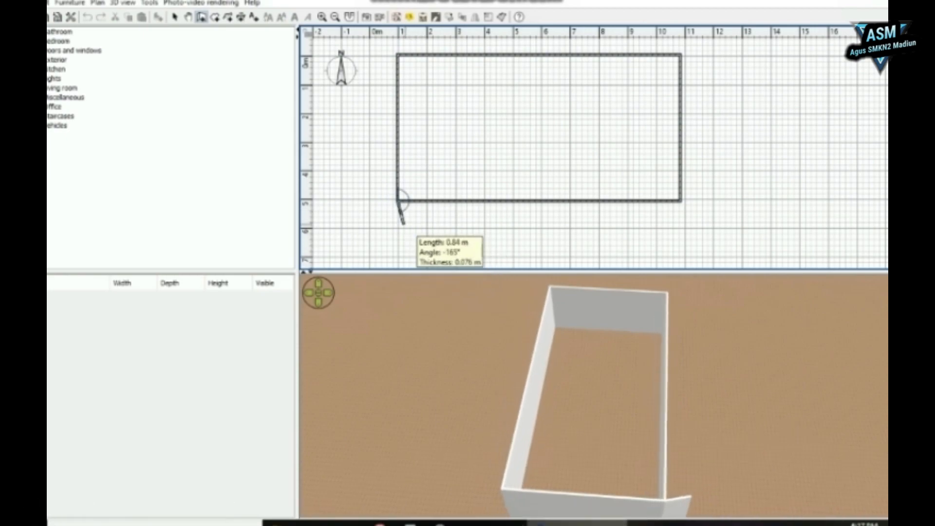
{"action": "double_click", "coordinate": [401, 201]}
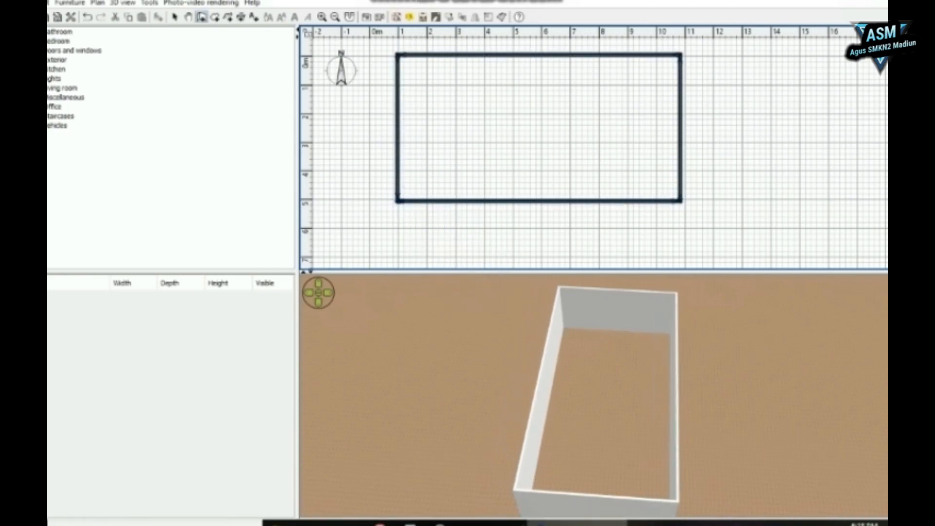
- Draw a zigzag chain of six right-angled interior walls from the rectangle's upper wall at about 3 m to its right-hand wall
{"action": "left_click_drag", "start_coordinate": [638, 410], "coordinate": [667, 407]}
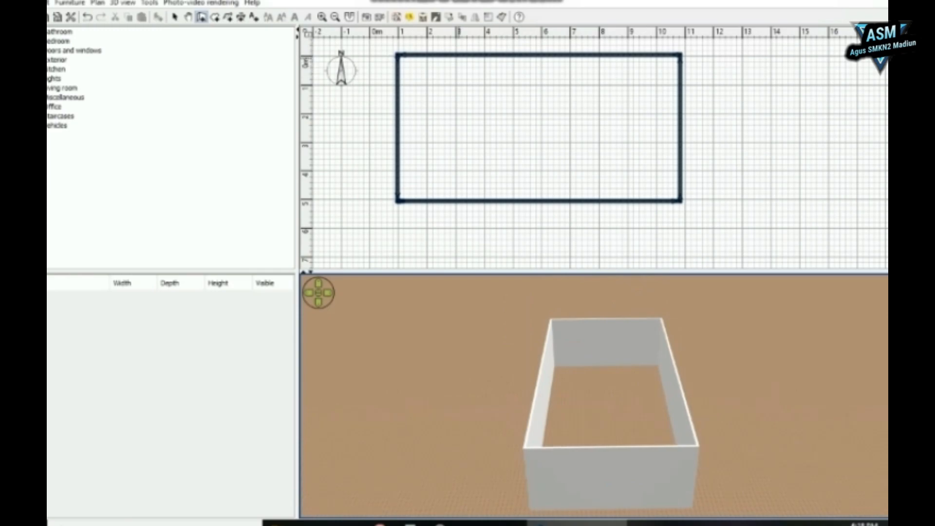
{"action": "left_click", "coordinate": [458, 57]}
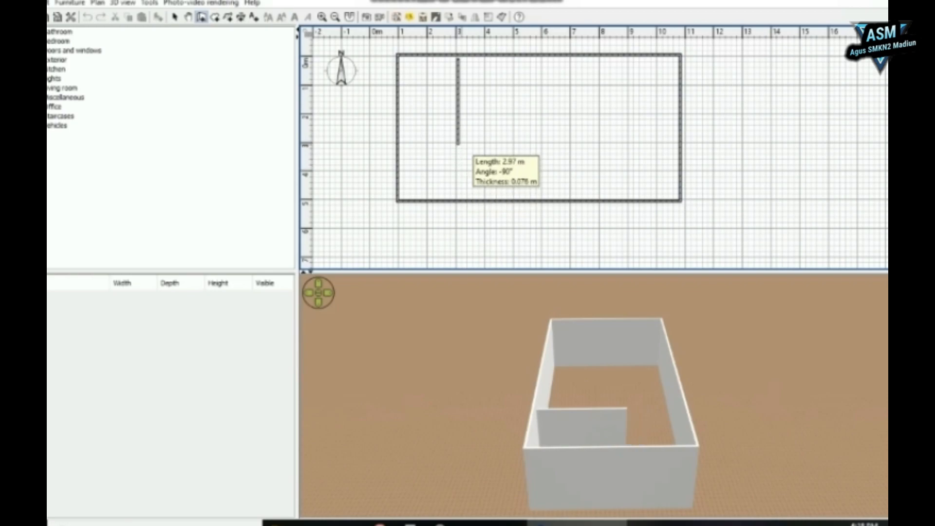
{"action": "double_click", "coordinate": [458, 183]}
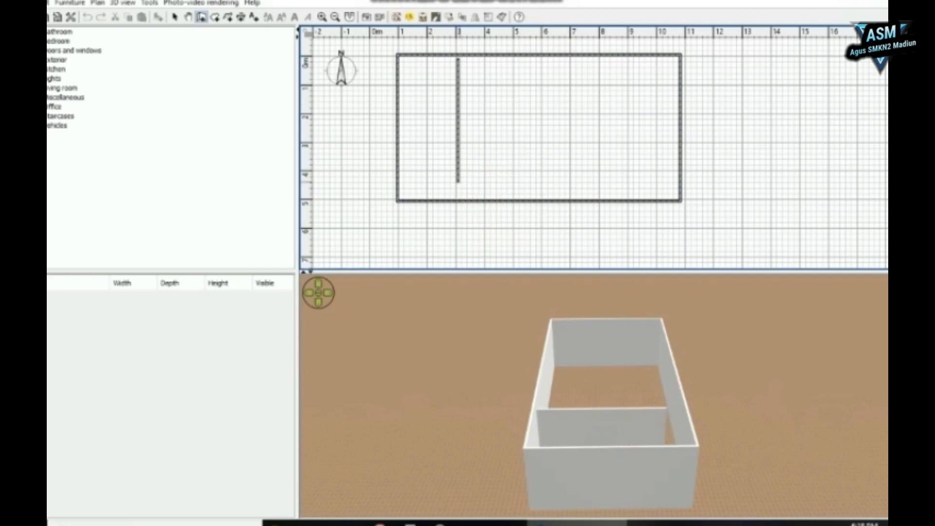
{"action": "left_click", "coordinate": [458, 183]}
{"action": "left_click", "coordinate": [564, 181]}
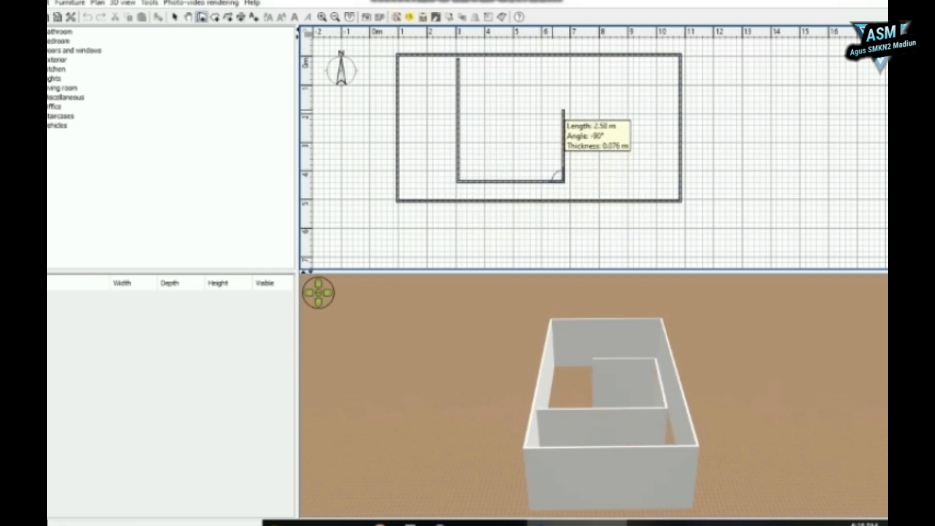
{"action": "double_click", "coordinate": [564, 78]}
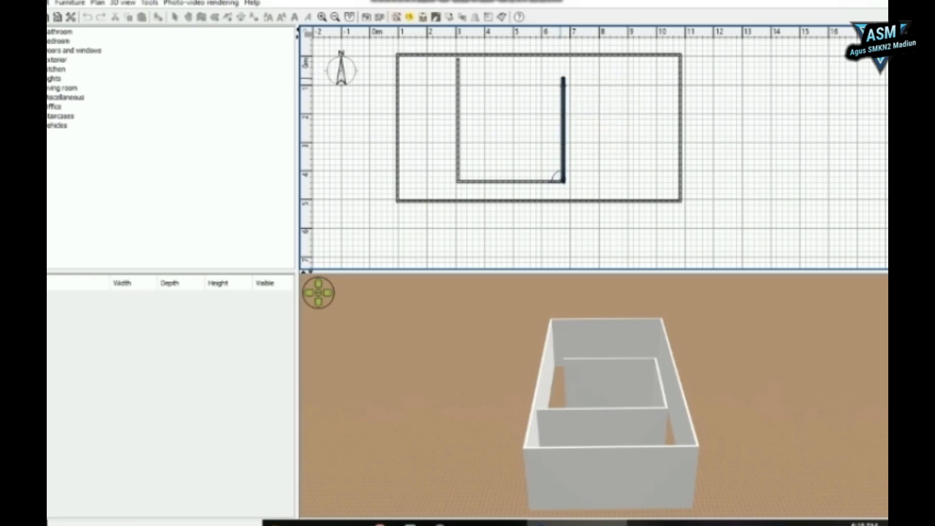
{"action": "left_click", "coordinate": [564, 77]}
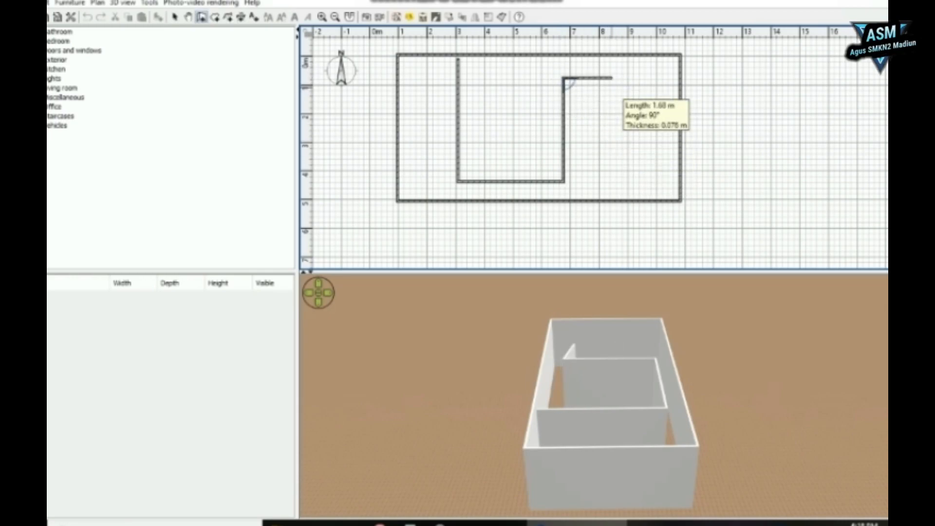
{"action": "left_click", "coordinate": [617, 78]}
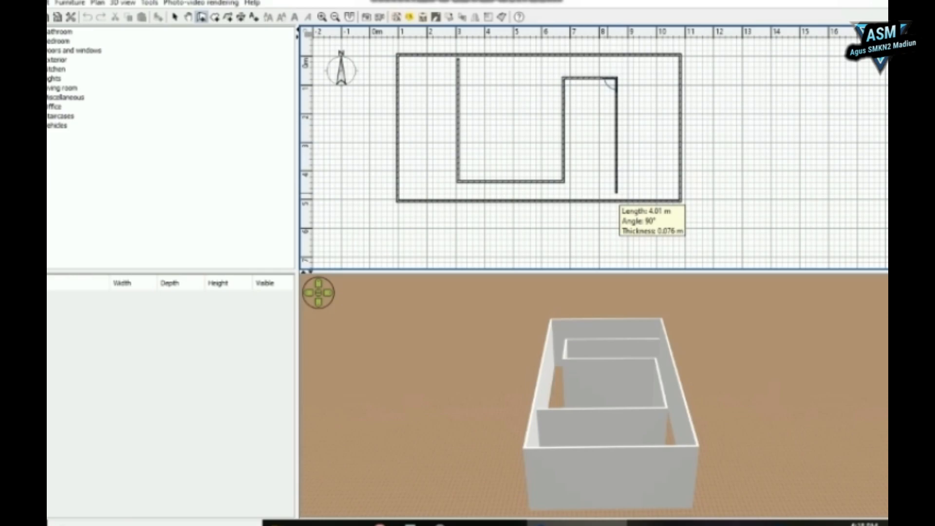
{"action": "left_click", "coordinate": [617, 193]}
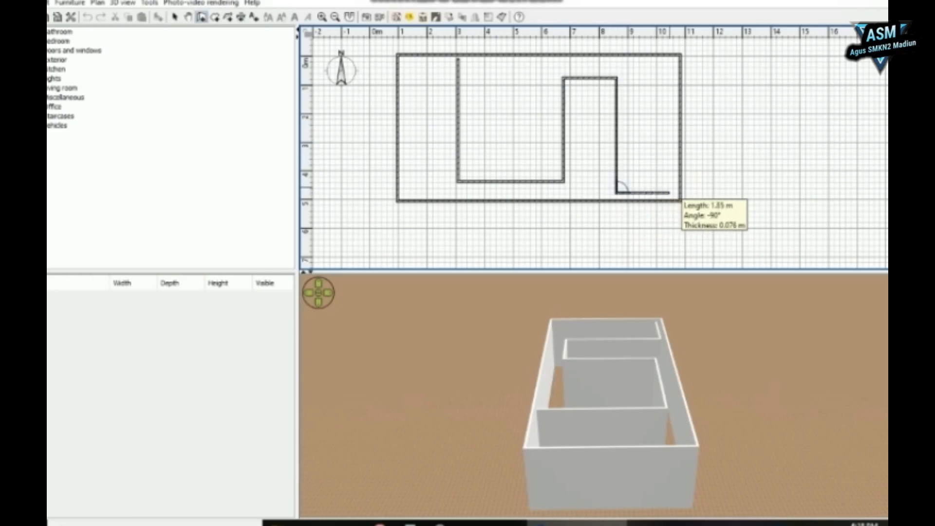
{"action": "double_click", "coordinate": [681, 193]}
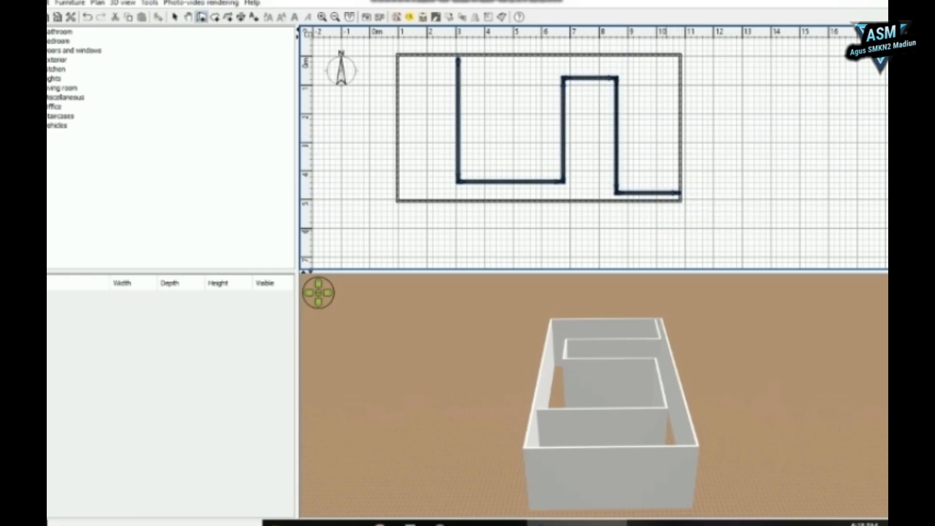
- Place a Door frame from the Doors and windows catalog near the middle of the plan's left outer wall
{"action": "left_click_drag", "start_coordinate": [682, 375], "coordinate": [702, 341]}
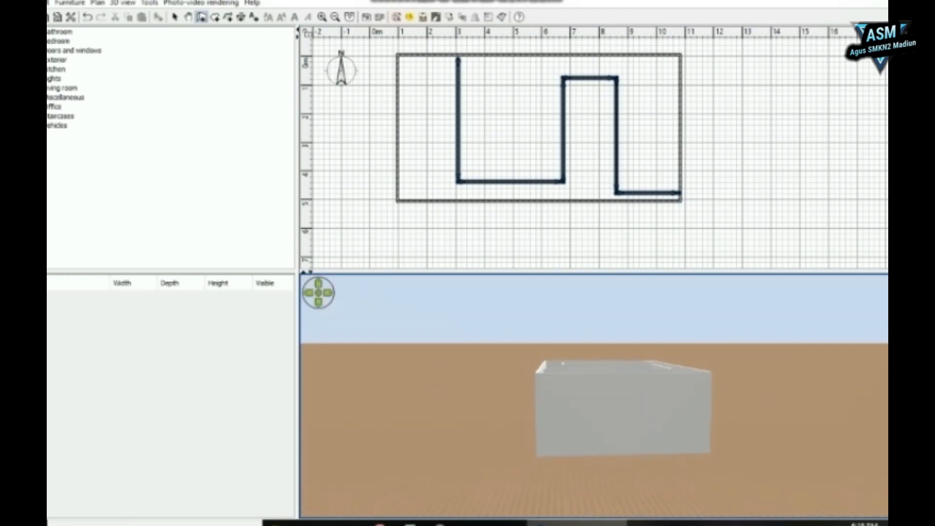
{"action": "double_click", "coordinate": [78, 51]}
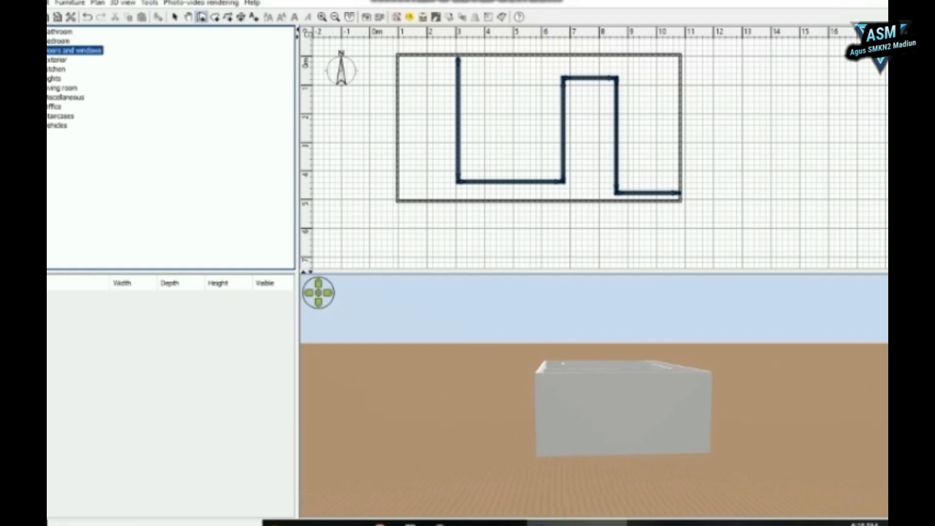
{"action": "left_click", "coordinate": [78, 50]}
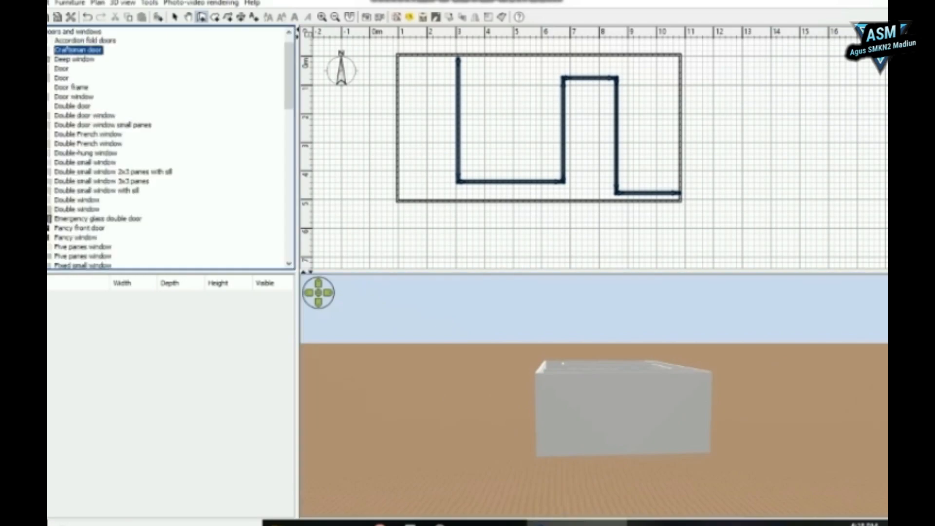
{"action": "left_click", "coordinate": [72, 87]}
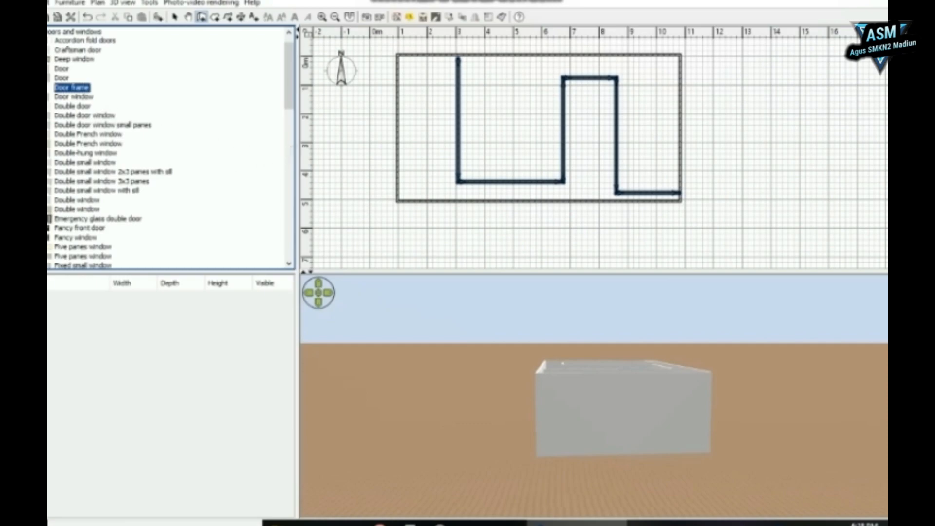
{"action": "left_click_drag", "start_coordinate": [343, 144], "coordinate": [397, 139]}
{"action": "left_click_drag", "start_coordinate": [492, 385], "coordinate": [480, 448]}
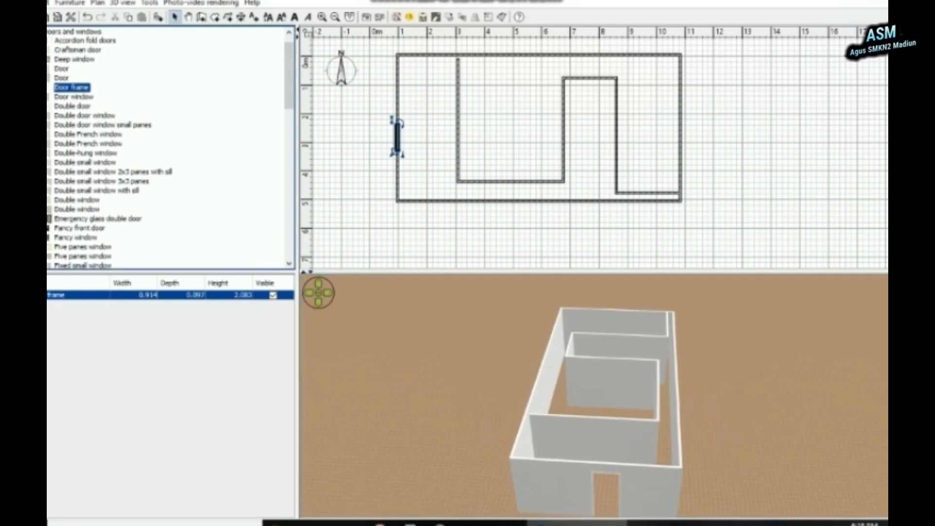
- Place further door frames in the three long vertical interior walls and in the plan's right outer wall
{"action": "left_click_drag", "start_coordinate": [155, 148], "coordinate": [563, 132]}
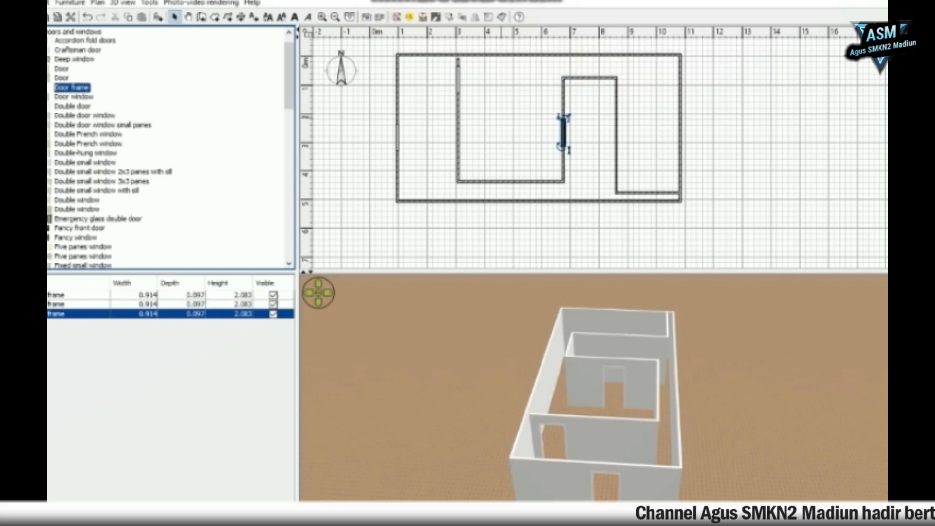
{"action": "left_click_drag", "start_coordinate": [72, 87], "coordinate": [616, 161]}
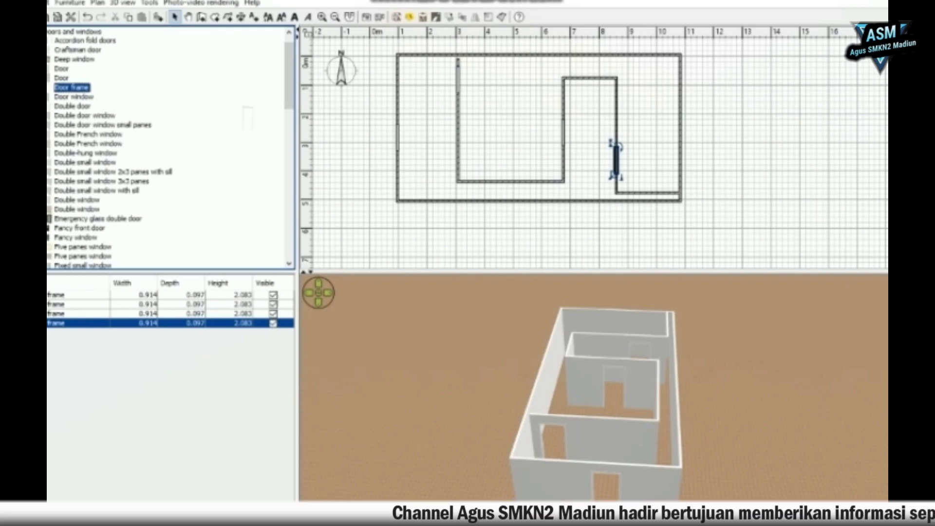
{"action": "left_click_drag", "start_coordinate": [240, 105], "coordinate": [680, 129]}
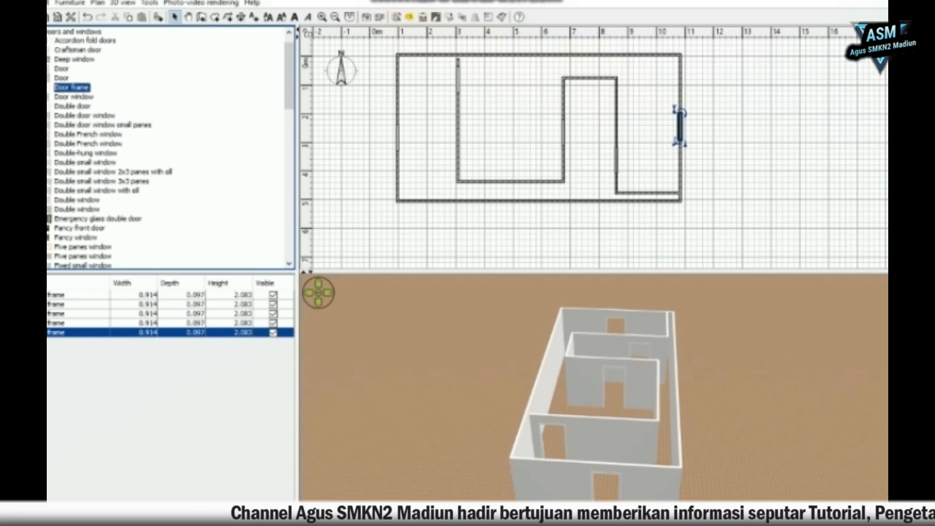
- Color the right side of the vertical interior wall nearest the green outer wall yellow
{"action": "left_click_drag", "start_coordinate": [619, 405], "coordinate": [855, 395]}
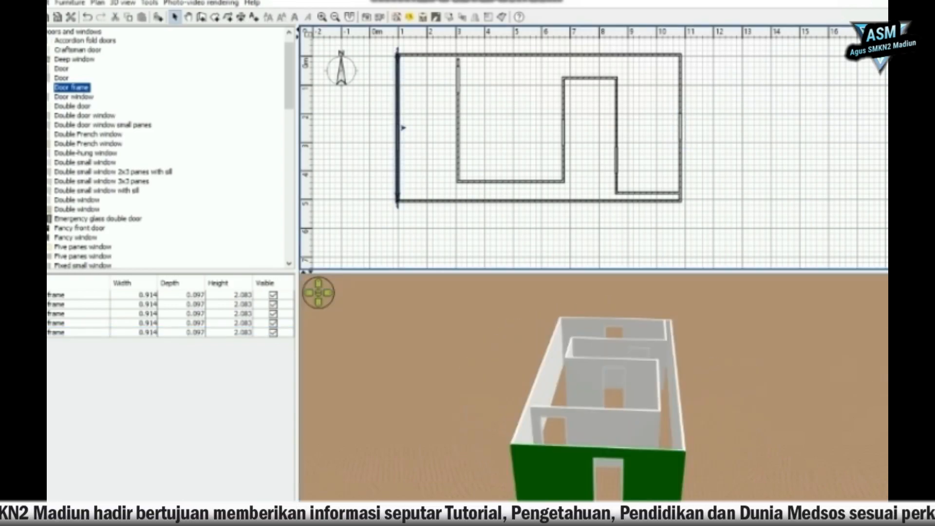
{"action": "mouse_move", "coordinate": [648, 385]}
{"action": "left_mouse_down"}
{"action": "mouse_move", "coordinate": [526, 405]}
{"action": "mouse_move", "coordinate": [619, 316]}
{"action": "mouse_move", "coordinate": [662, 304]}
{"action": "mouse_move", "coordinate": [689, 371]}
{"action": "mouse_move", "coordinate": [682, 397]}
{"action": "left_mouse_up"}
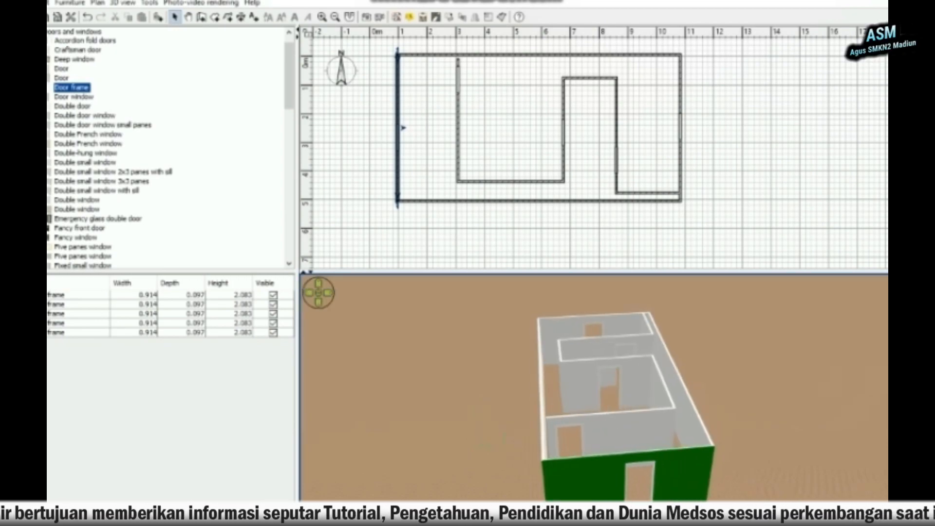
{"action": "left_click", "coordinate": [458, 122]}
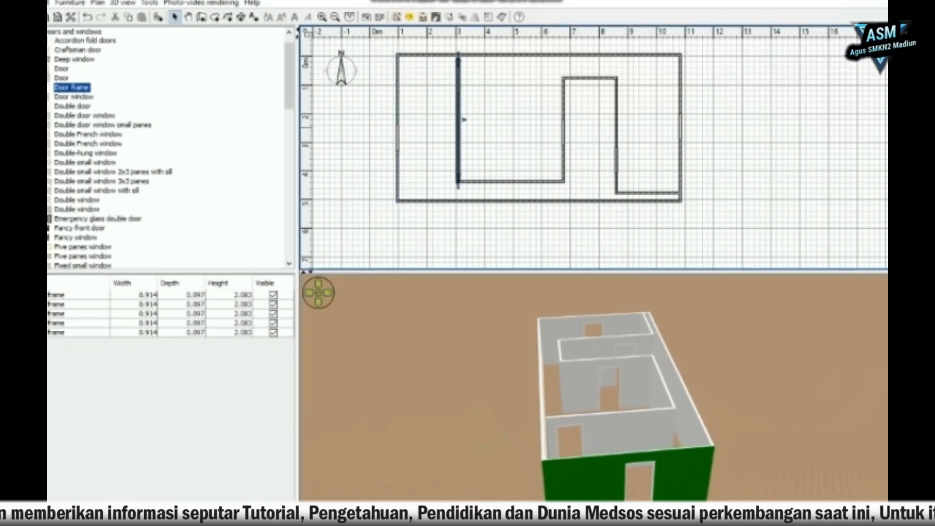
{"action": "right_click", "coordinate": [458, 128]}
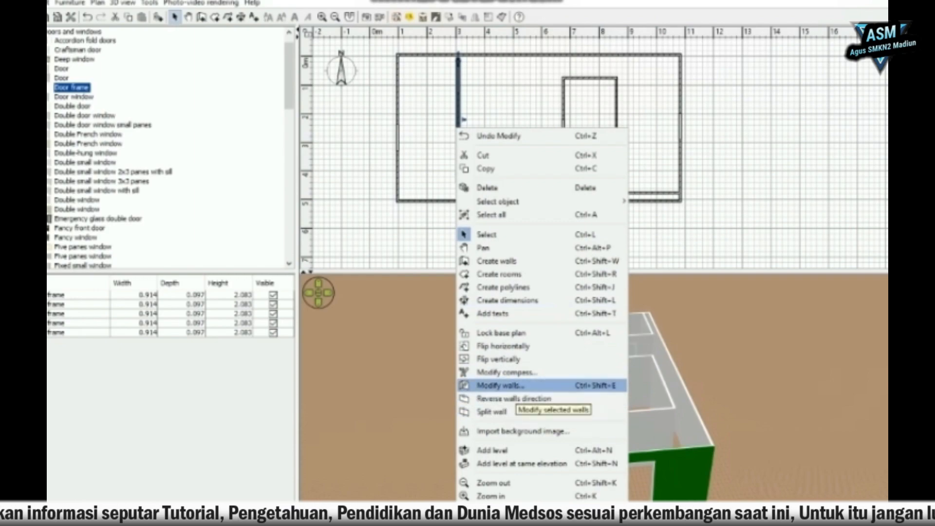
{"action": "left_click", "coordinate": [500, 386]}
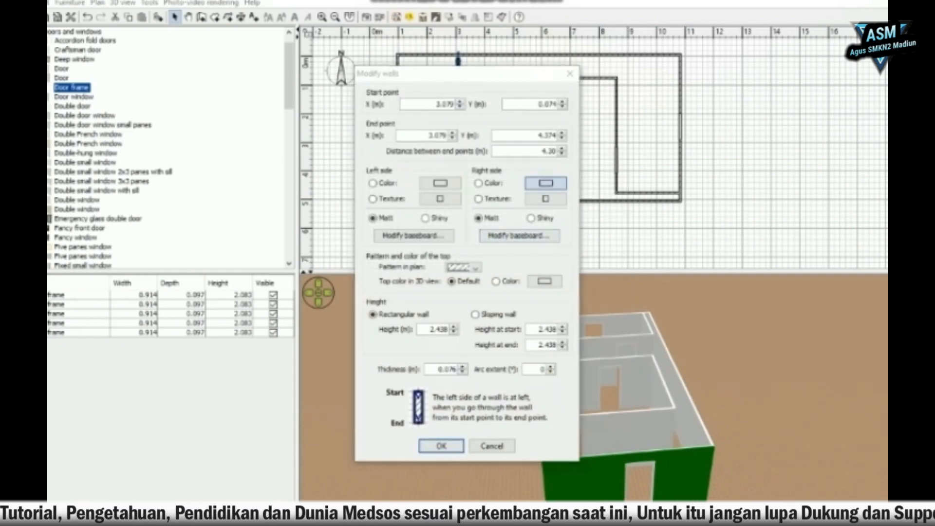
{"action": "left_click", "coordinate": [546, 183]}
{"action": "left_click", "coordinate": [457, 283]}
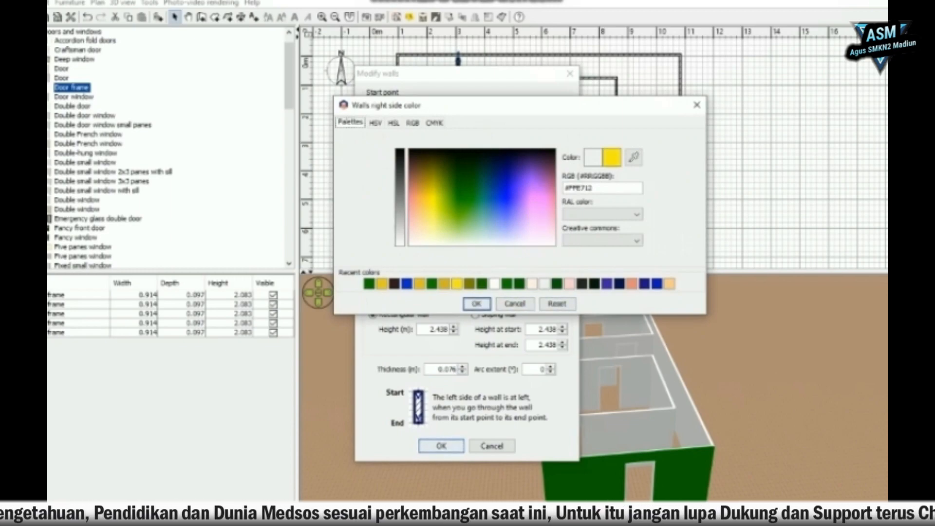
{"action": "left_click", "coordinate": [476, 303]}
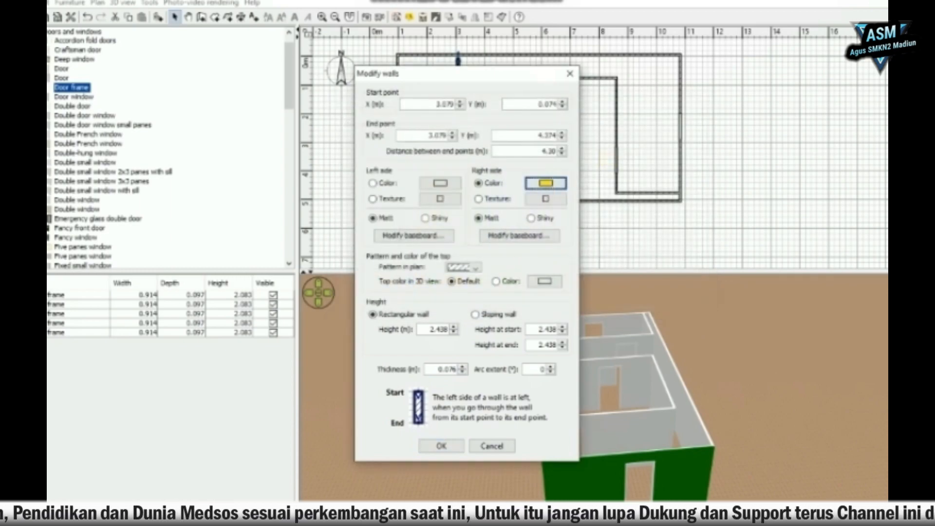
{"action": "left_click", "coordinate": [442, 446]}
{"action": "left_click_drag", "start_coordinate": [584, 380], "coordinate": [546, 390]}
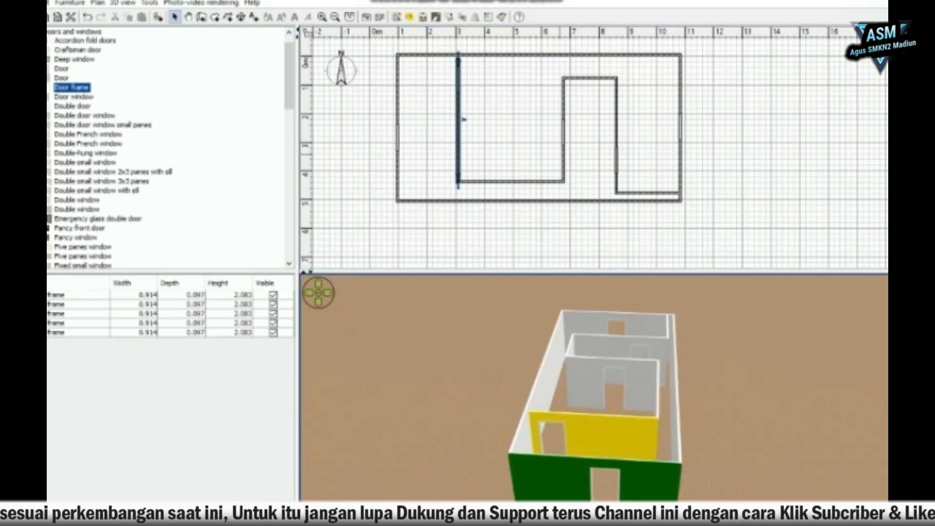
- Color the right side of the middle vertical interior wall, the 3.62 m long one, violet-blue
{"action": "left_click", "coordinate": [563, 146]}
{"action": "right_click", "coordinate": [564, 149]}
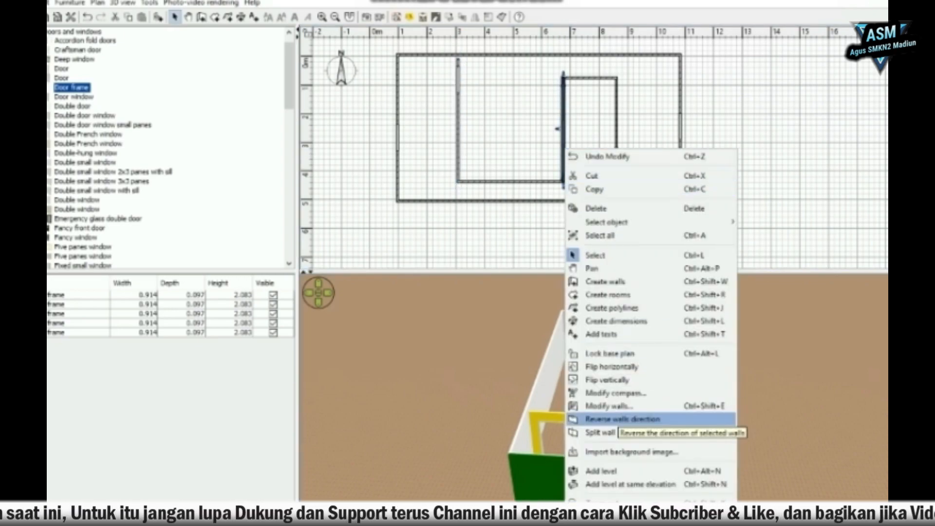
{"action": "left_click", "coordinate": [609, 406]}
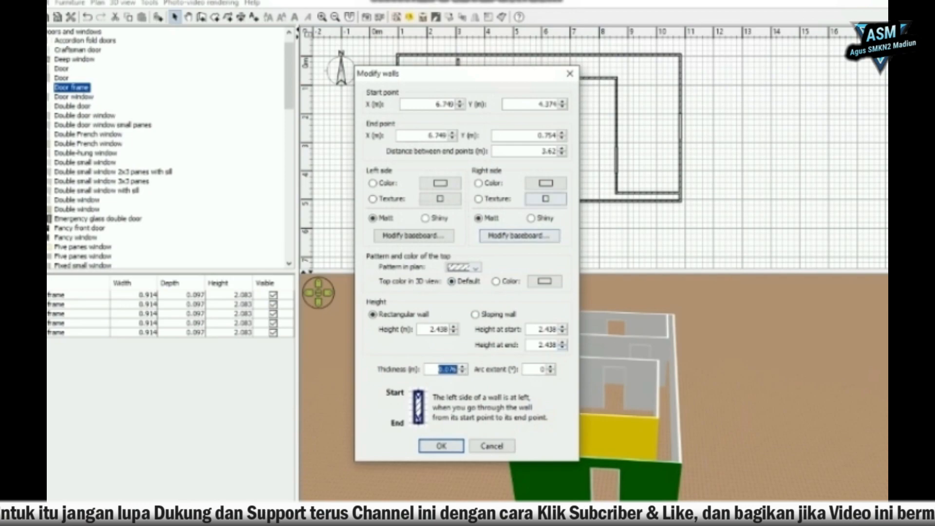
{"action": "left_click", "coordinate": [546, 183]}
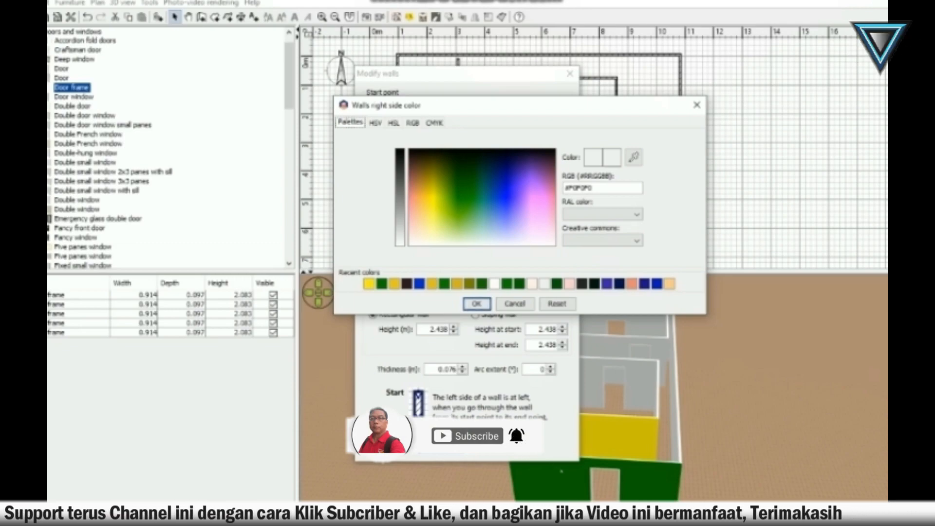
{"action": "left_click", "coordinate": [607, 284]}
{"action": "key", "text": "Return"}
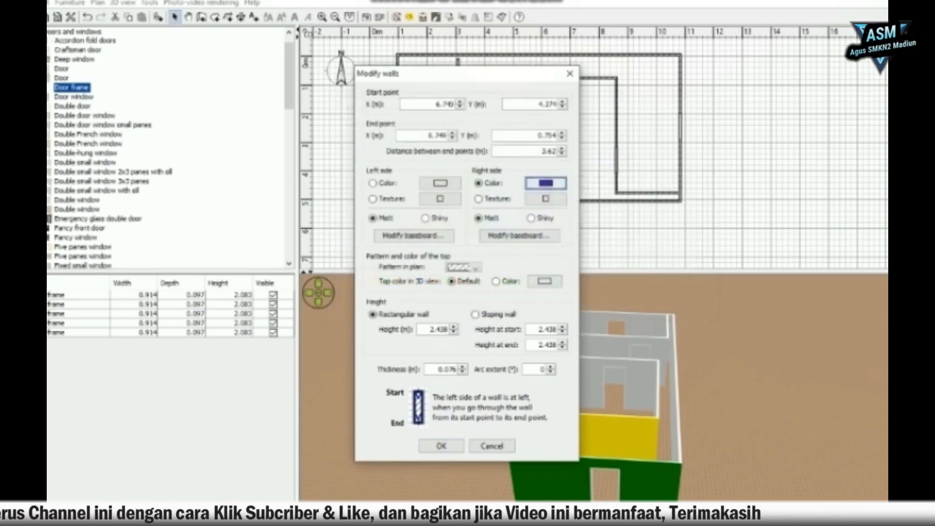
{"action": "left_click", "coordinate": [441, 446]}
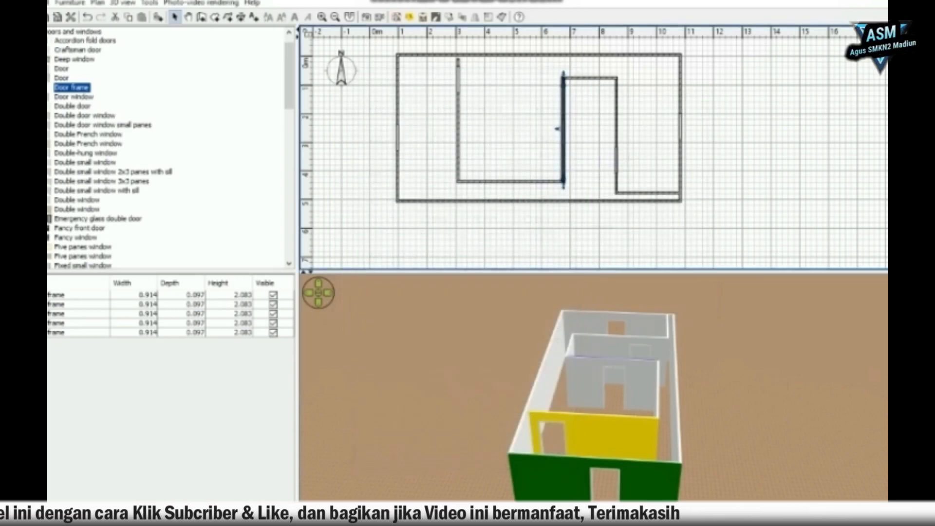
- Color the left side of the same middle interior wall dark blue
{"action": "left_click_drag", "start_coordinate": [682, 389], "coordinate": [712, 402]}
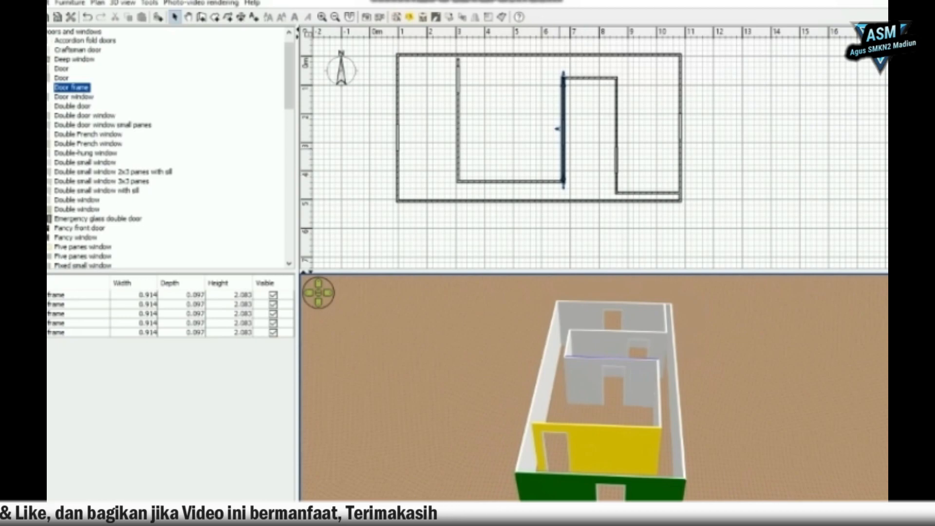
{"action": "right_click", "coordinate": [561, 150]}
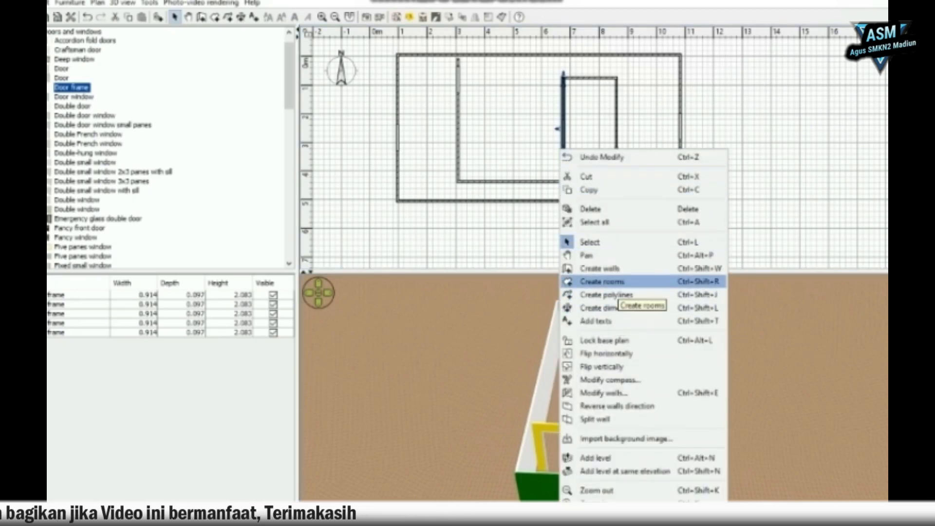
{"action": "left_click", "coordinate": [604, 393]}
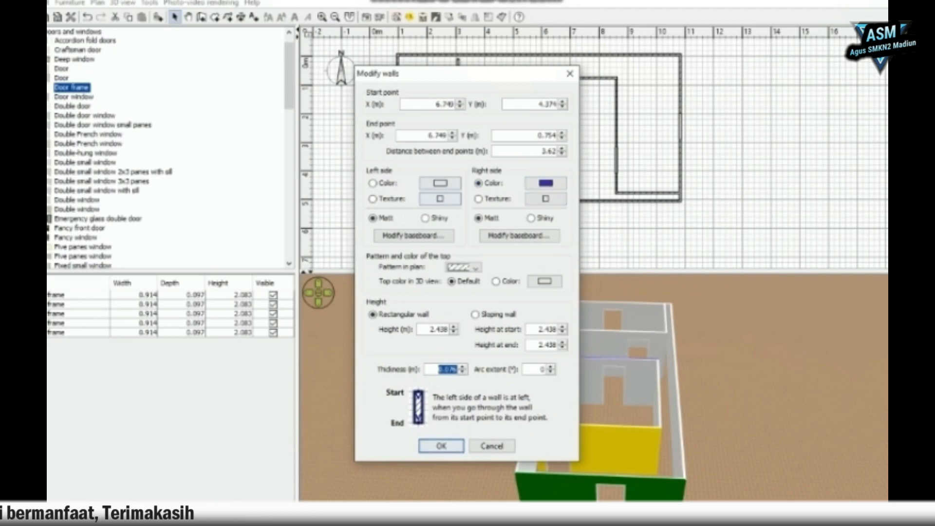
{"action": "left_click", "coordinate": [441, 183]}
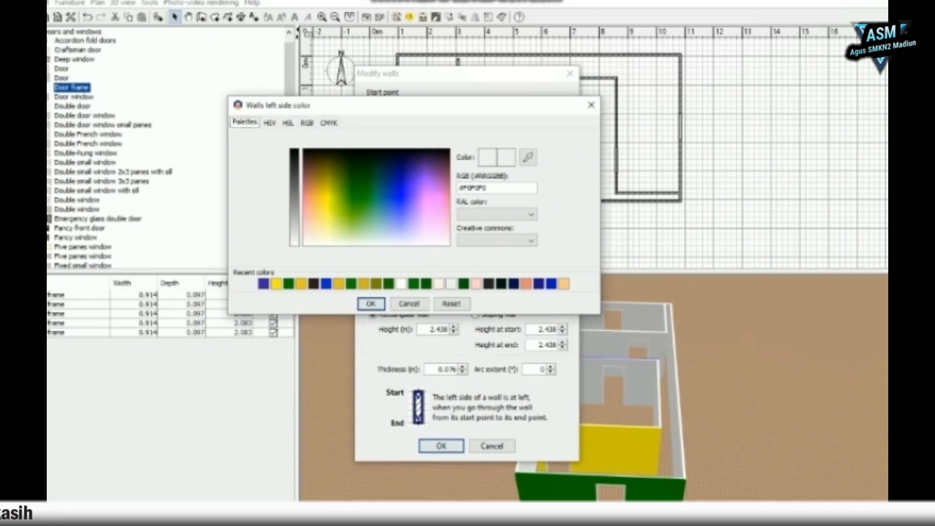
{"action": "left_click", "coordinate": [539, 283]}
{"action": "key", "text": "Return"}
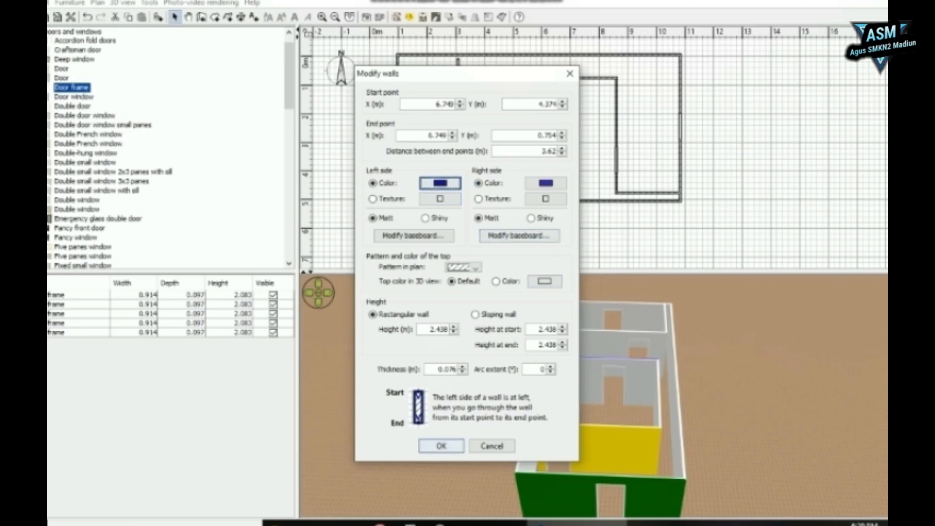
{"action": "key", "text": "Return"}
{"action": "left_click_drag", "start_coordinate": [682, 394], "coordinate": [575, 387]}
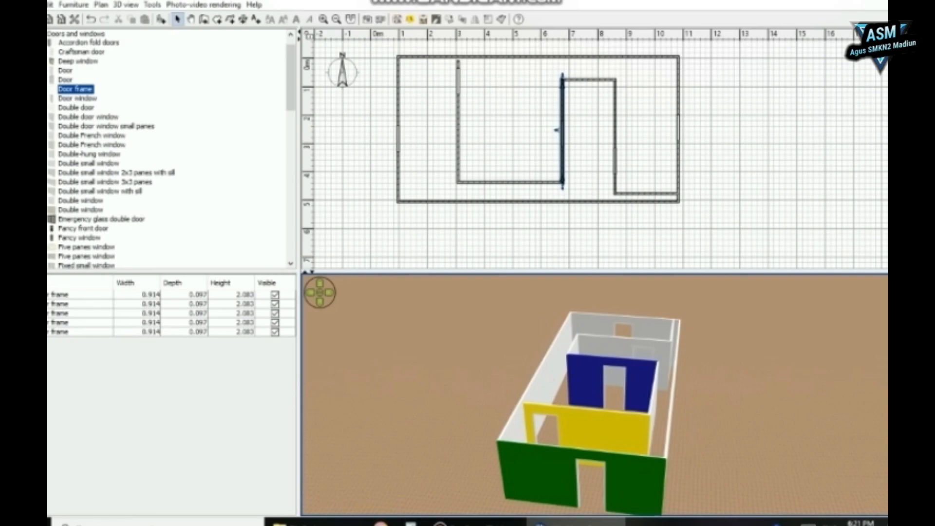
{"action": "left_click", "coordinate": [797, 178]}
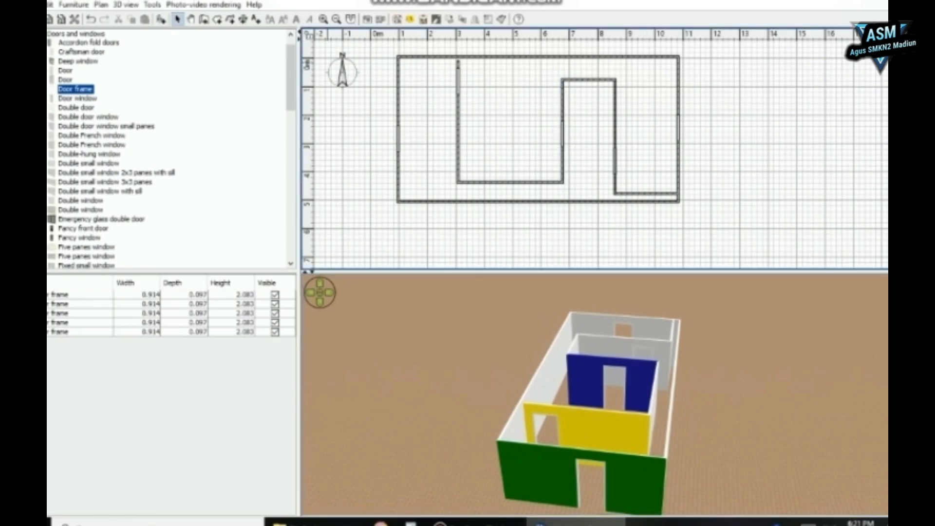
{"action": "left_click", "coordinate": [190, 19]}
{"action": "left_click_drag", "start_coordinate": [575, 390], "coordinate": [556, 358]}
{"action": "left_click", "coordinate": [556, 210]}
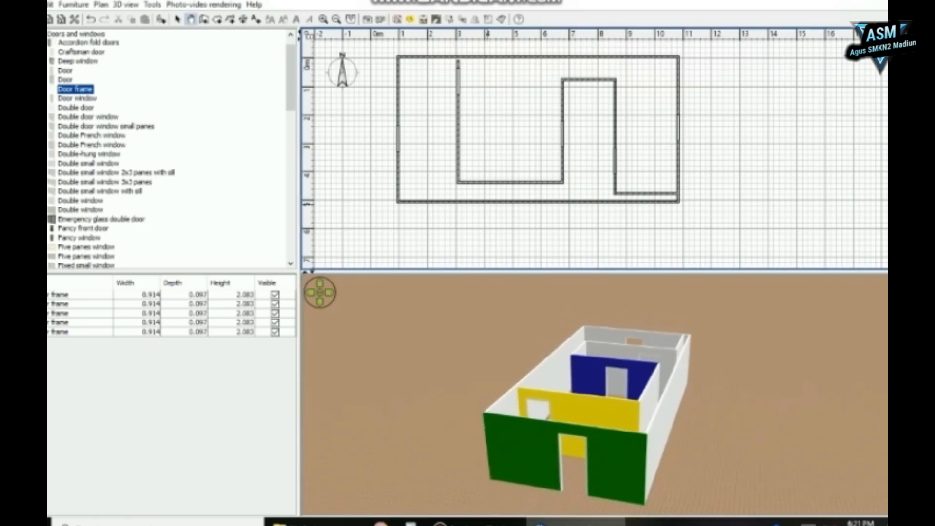
{"action": "left_click_drag", "start_coordinate": [536, 204], "coordinate": [499, 204]}
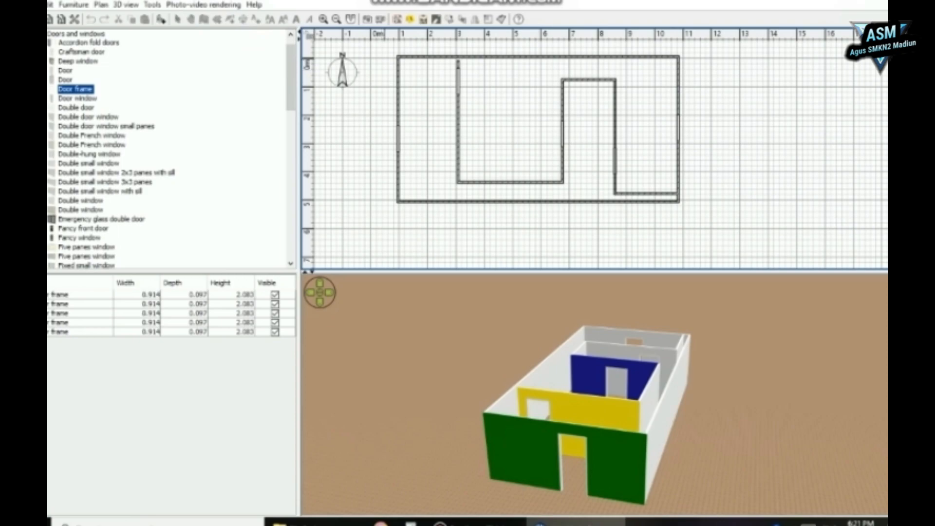
- Add vertical dimension lines beside the left and right outer walls and a horizontal one about 11.3 m long below the house
{"action": "left_click", "coordinate": [385, 59]}
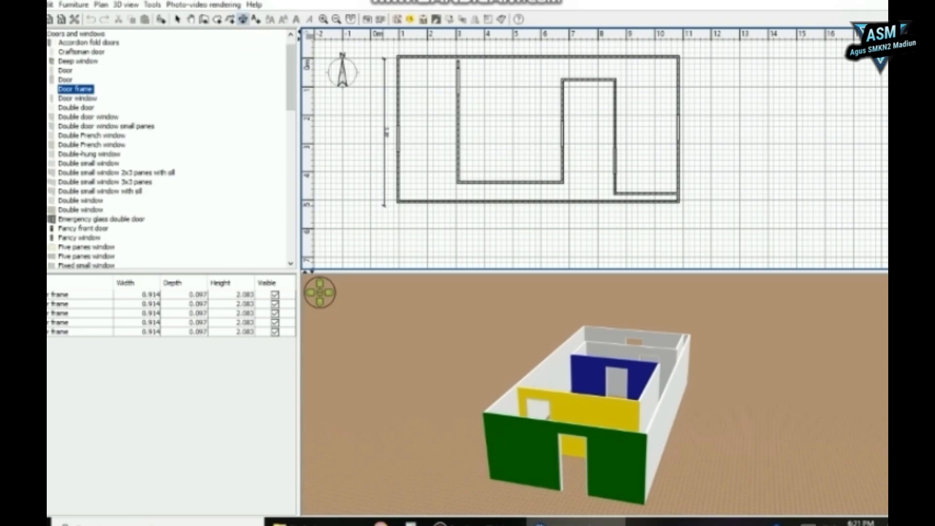
{"action": "left_click", "coordinate": [384, 206]}
{"action": "left_click", "coordinate": [362, 225]}
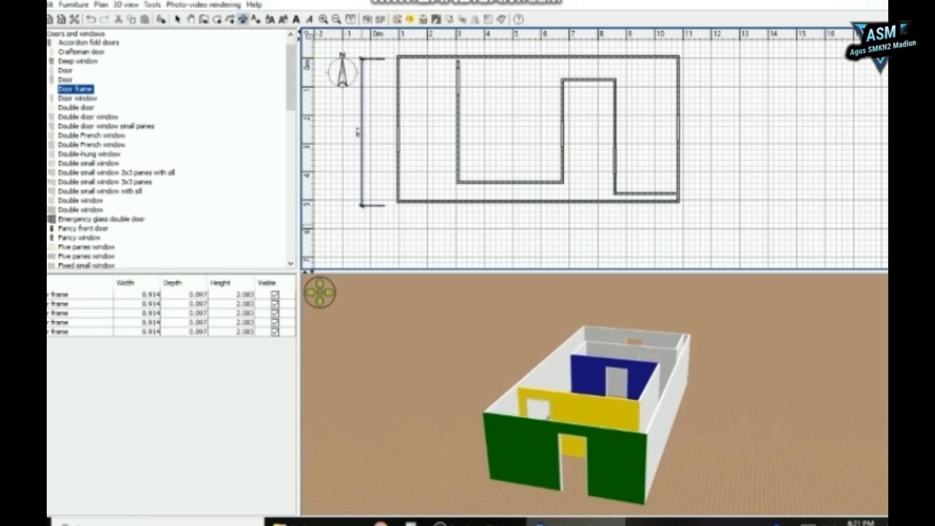
{"action": "left_click", "coordinate": [704, 59]}
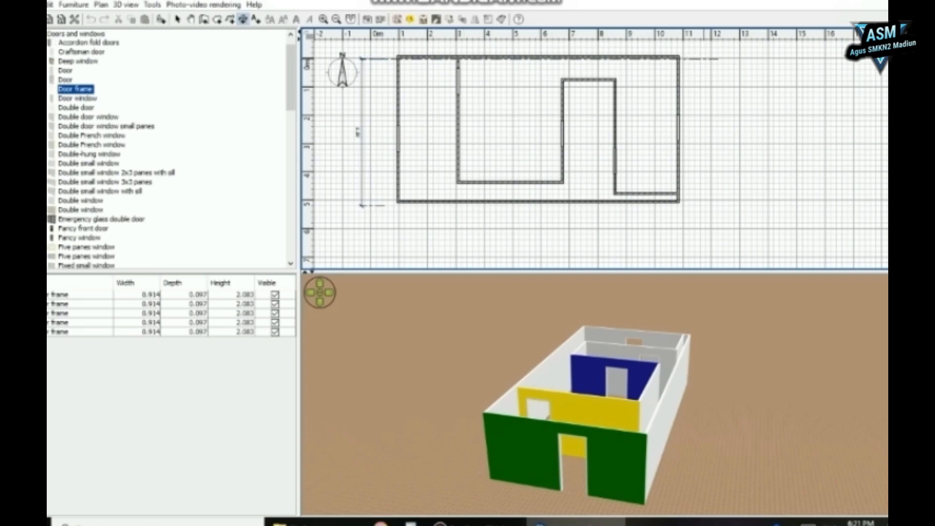
{"action": "double_click", "coordinate": [705, 204]}
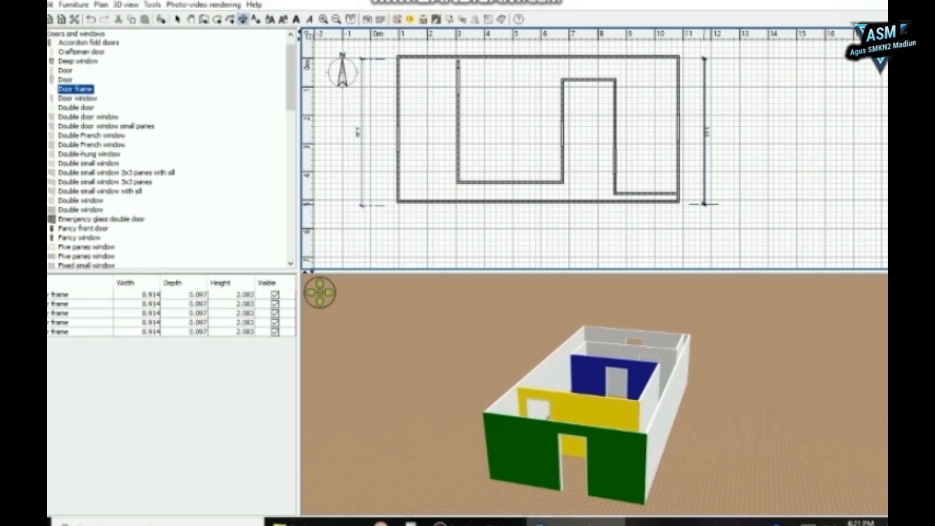
{"action": "left_click", "coordinate": [386, 236]}
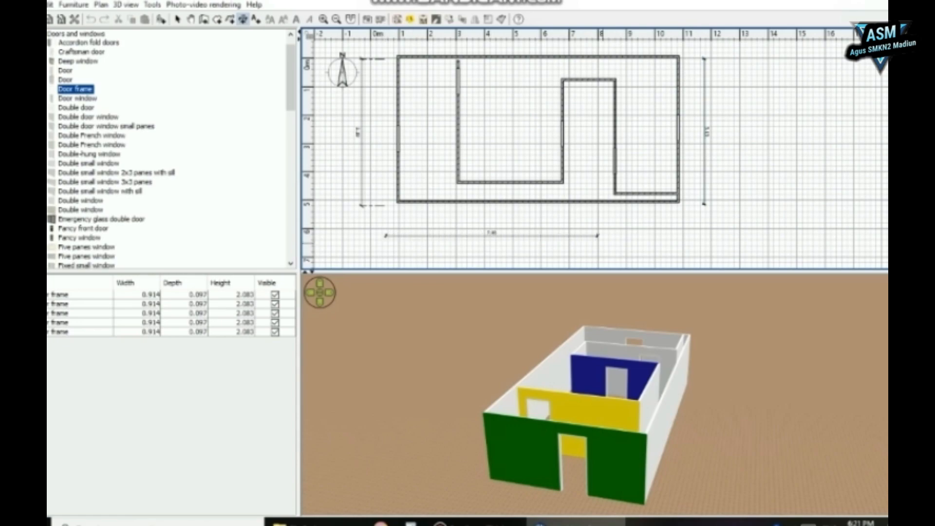
{"action": "double_click", "coordinate": [709, 236]}
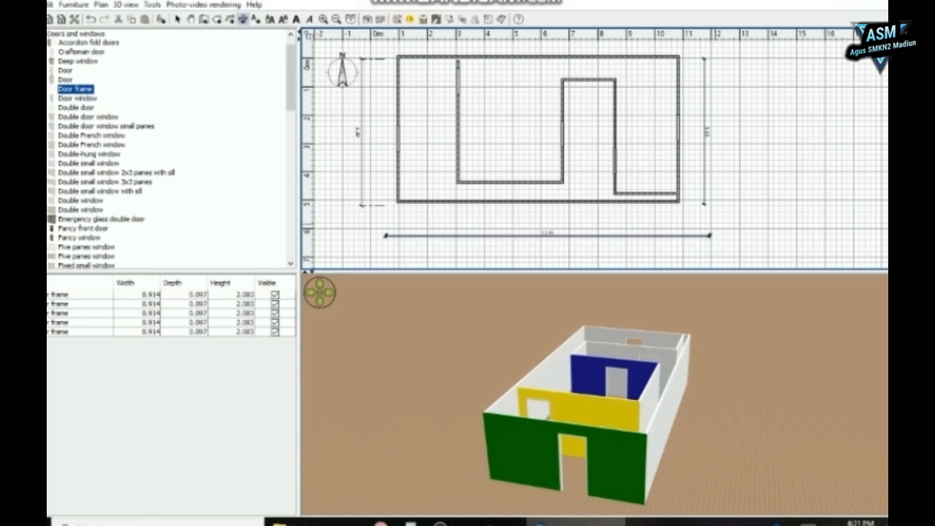
{"action": "key", "text": "Escape"}
{"action": "left_click_drag", "start_coordinate": [653, 385], "coordinate": [517, 368]}
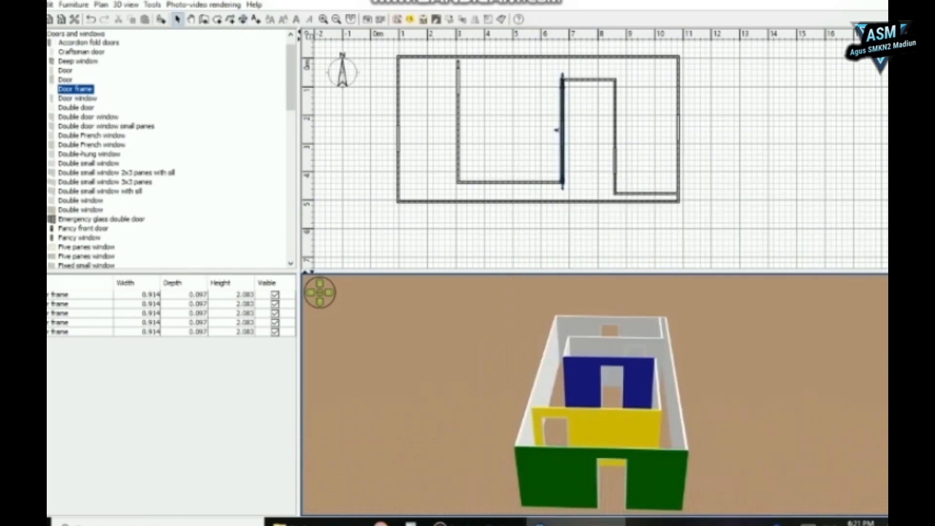
{"action": "mouse_move", "coordinate": [604, 385]}
{"action": "left_mouse_down"}
{"action": "mouse_move", "coordinate": [604, 400]}
{"action": "mouse_move", "coordinate": [615, 364]}
{"action": "mouse_move", "coordinate": [585, 382]}
{"action": "left_mouse_up"}
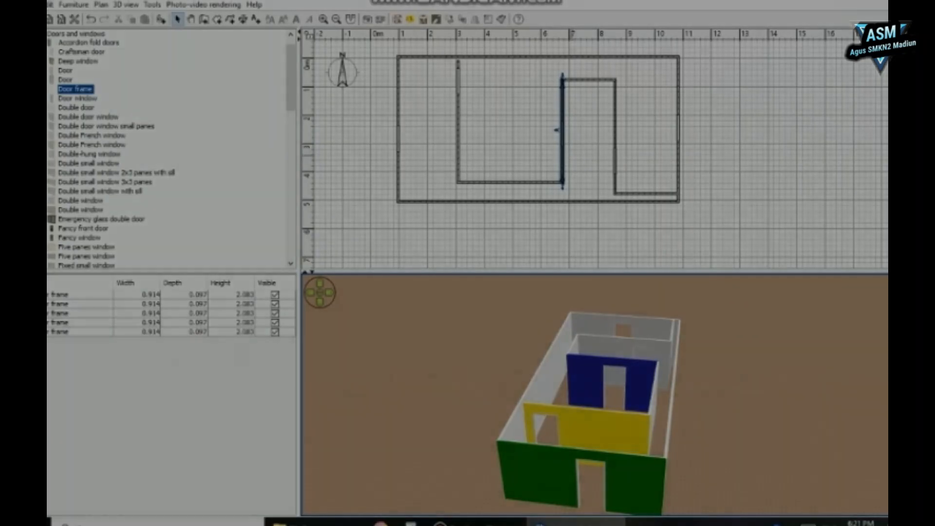